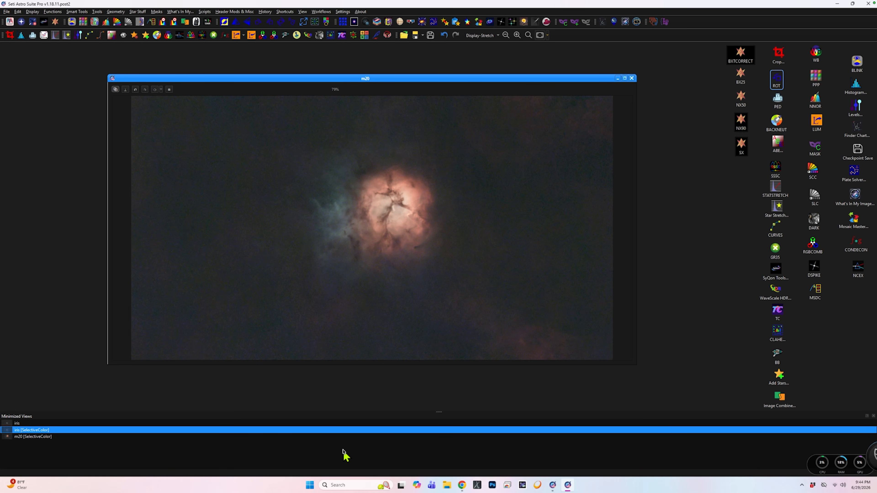
# View the minimized iris image, minimize it again, and reposition the m20 image window.
pyautogui.doubleClick(83, 423)
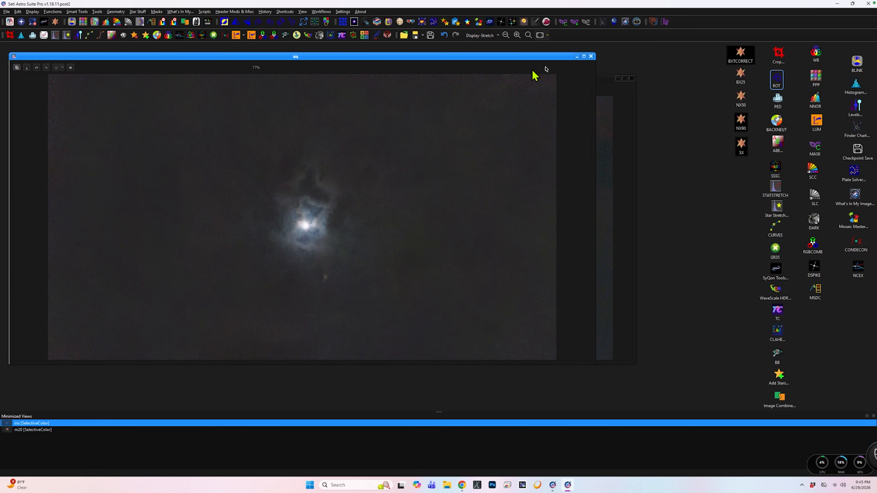
pyautogui.click(577, 56)
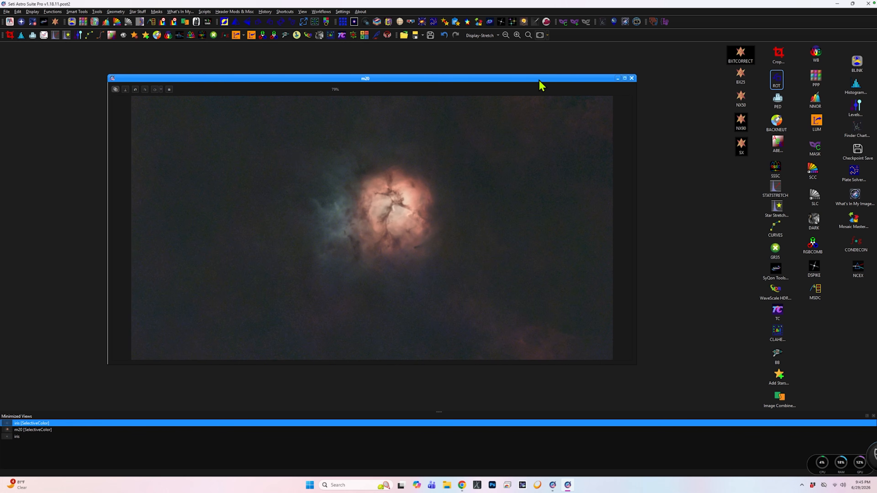
pyautogui.moveTo(540, 82); pyautogui.dragTo(523, 75)
pyautogui.scroll(-1, 614, 266)
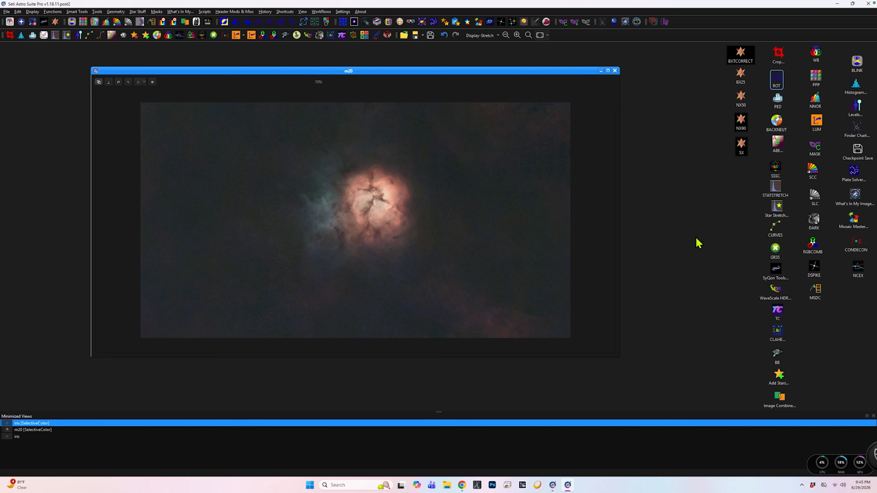
# Open Statistical Stretch for m20, enable auto-refresh preview, and set the target median to 0.14.
pyautogui.doubleClick(770, 188)
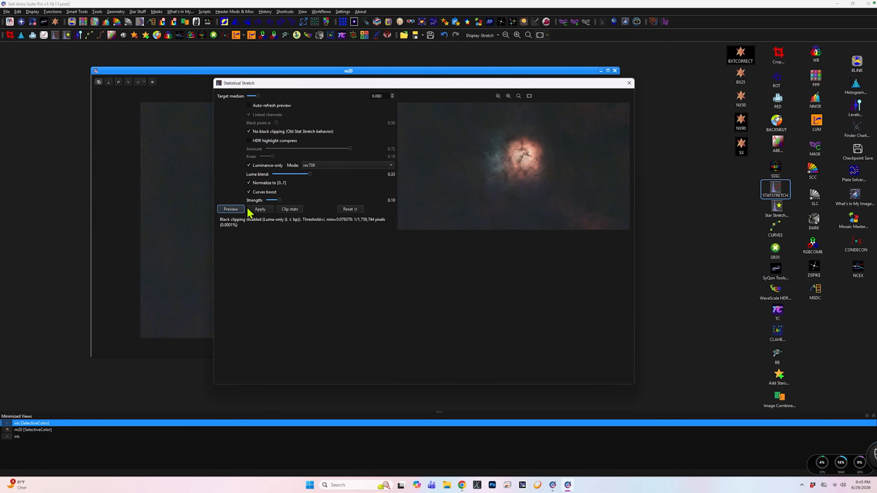
pyautogui.click(249, 106)
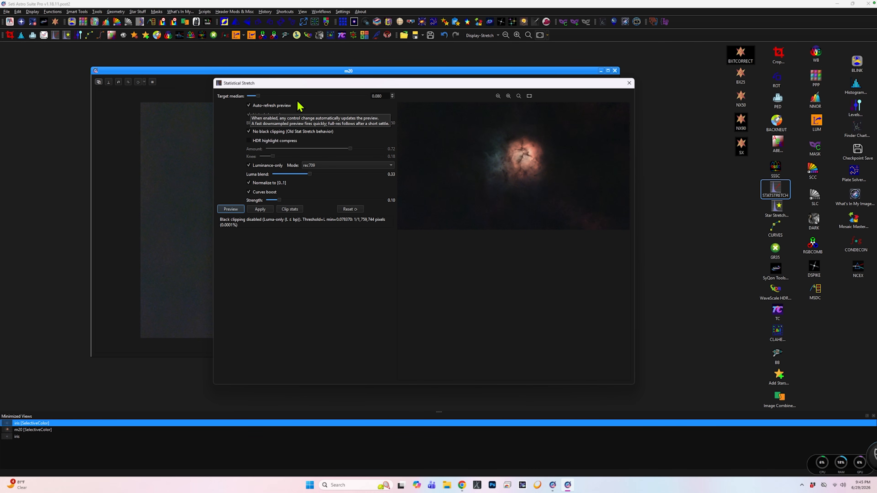
pyautogui.doubleClick(384, 96)
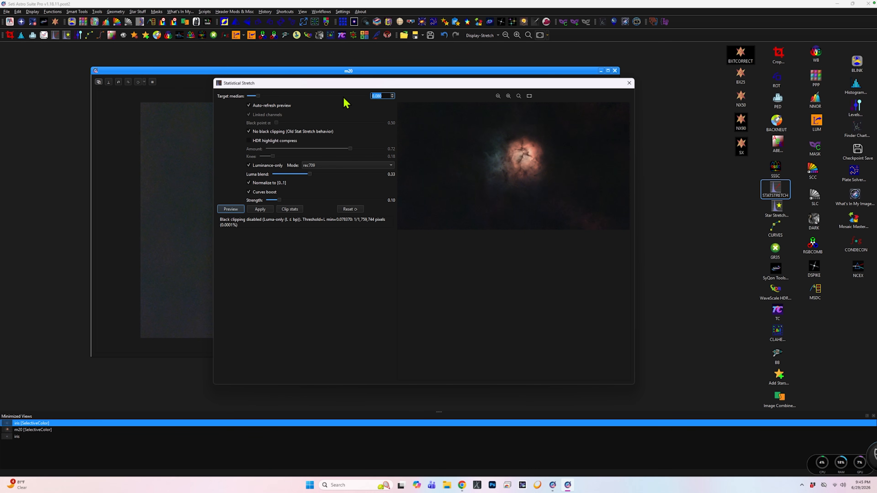
pyautogui.write('0.14')
pyautogui.press('Tab')
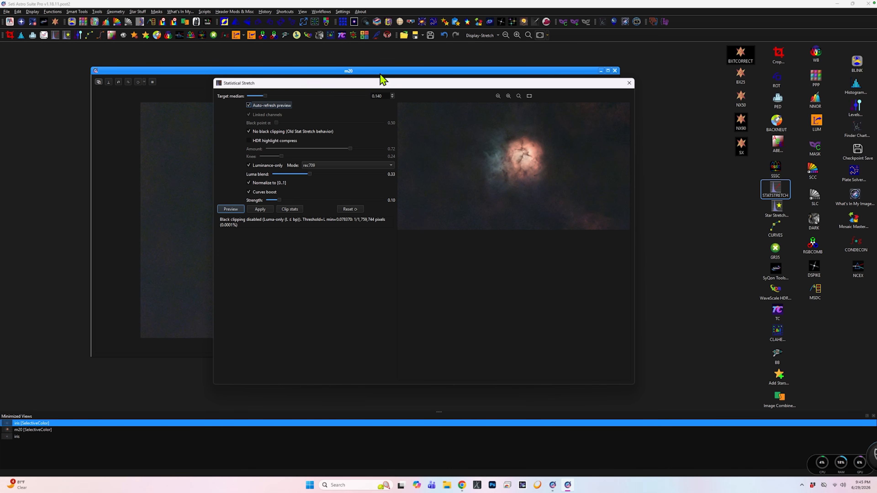
# Set the target median to 0.15 and apply the Statistical Stretch to m20.
pyautogui.doubleClick(378, 96)
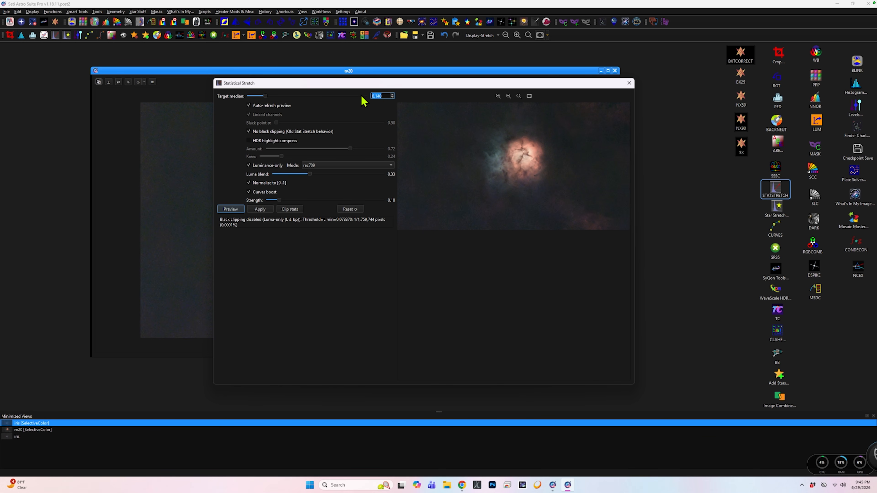
pyautogui.write('0.15')
pyautogui.press('Tab')
pyautogui.click(264, 209)
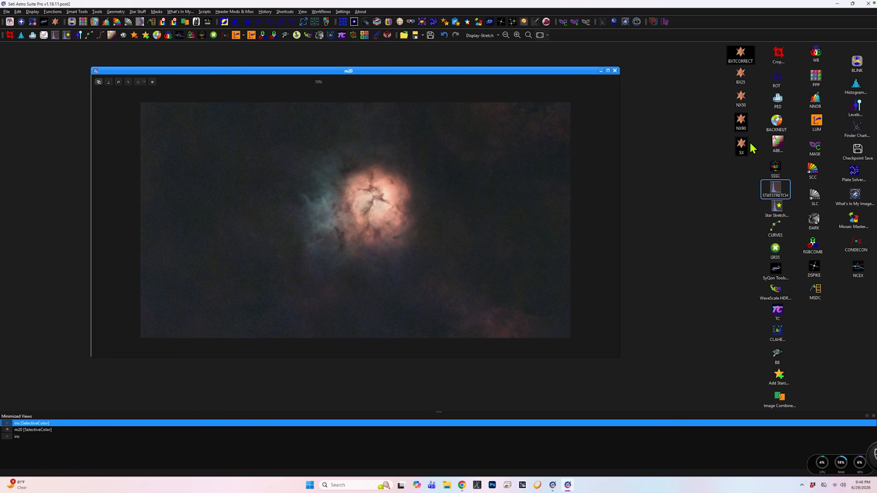
# Run the NX50 noise-reduction preset on m20 and inspect the nebula up close.
pyautogui.doubleClick(741, 102)
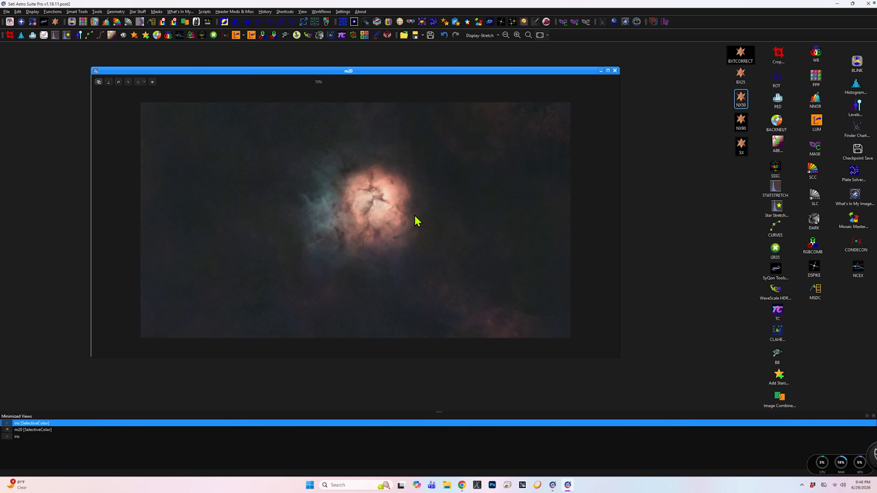
pyautogui.scroll(5, 480, 223)
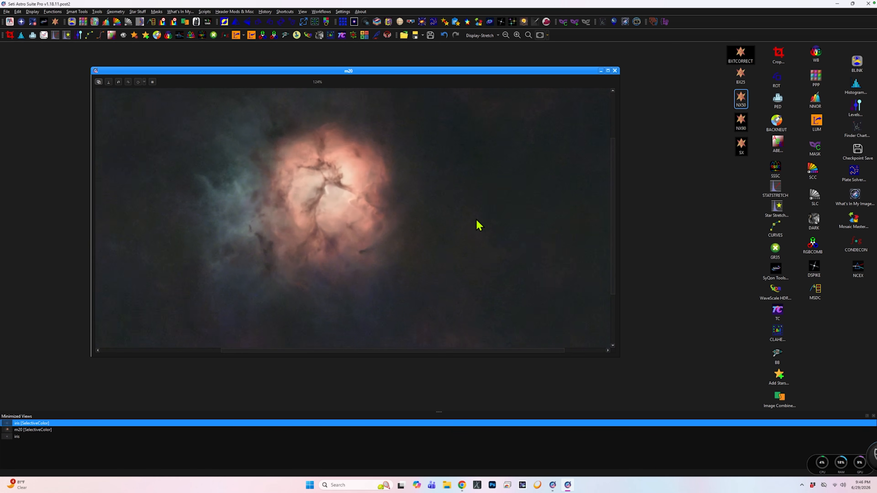
pyautogui.scroll(-5, 479, 225)
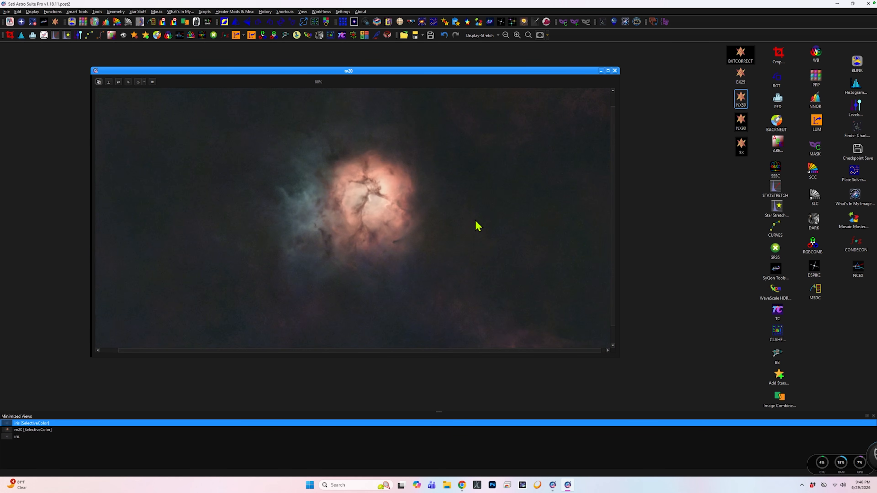
pyautogui.scroll(1, 477, 227)
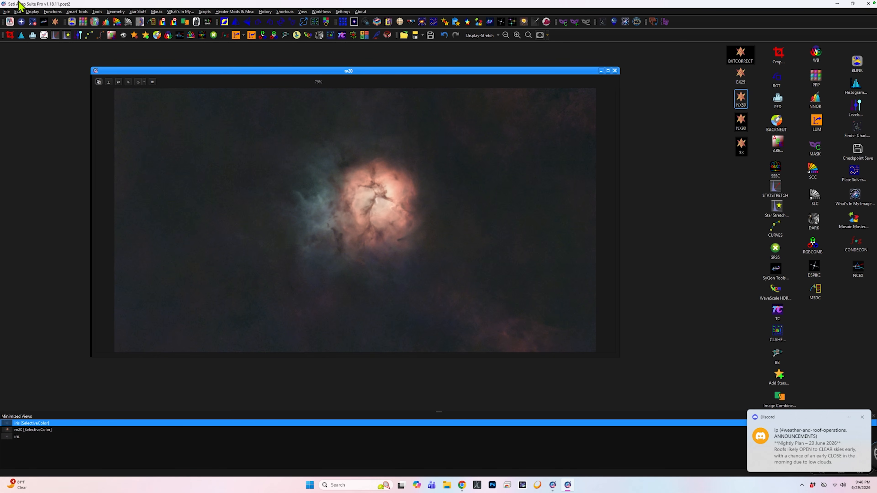
# Start Selective Color Correction on m20 and show the mask overlay on the preview.
pyautogui.click(55, 11)
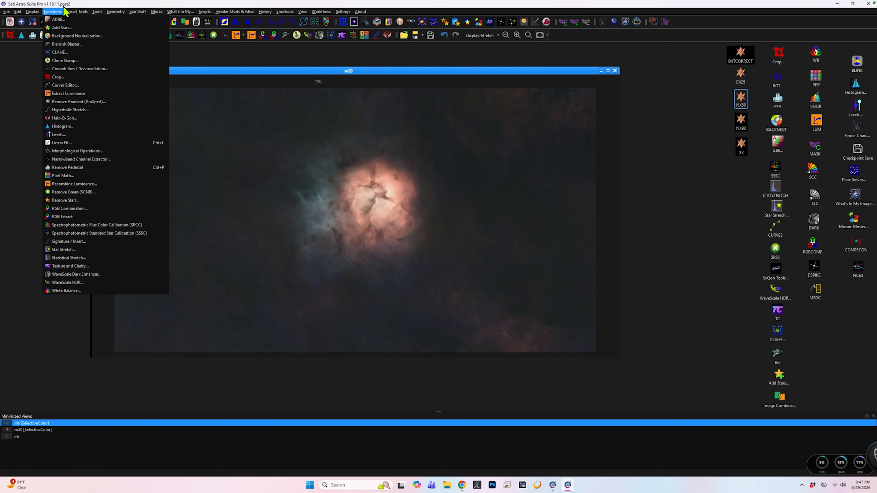
pyautogui.moveTo(96, 15)
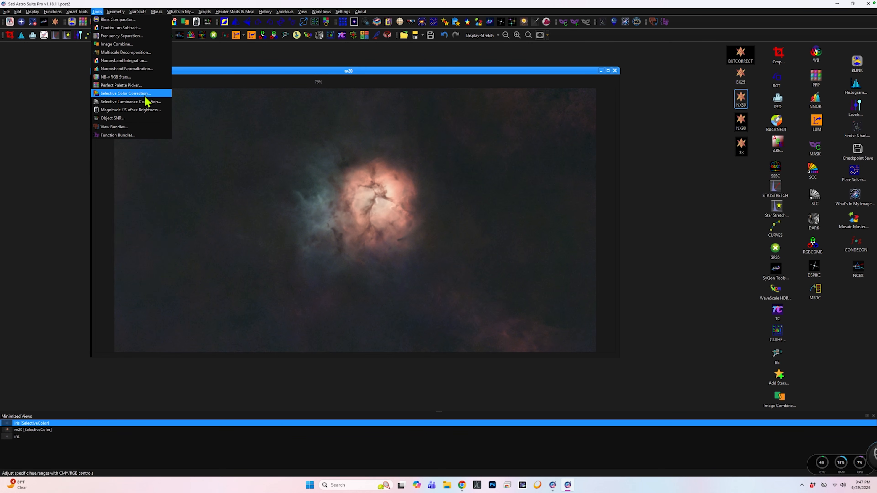
pyautogui.click(819, 176)
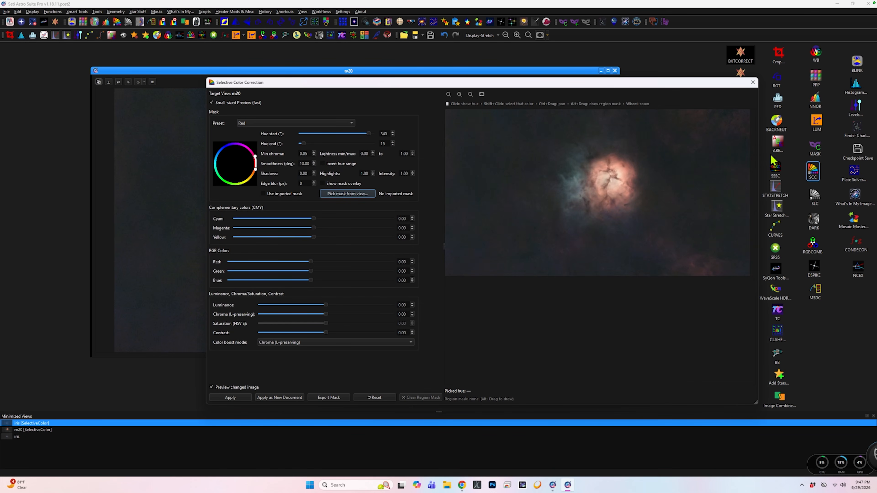
pyautogui.moveTo(392, 82); pyautogui.dragTo(296, 55)
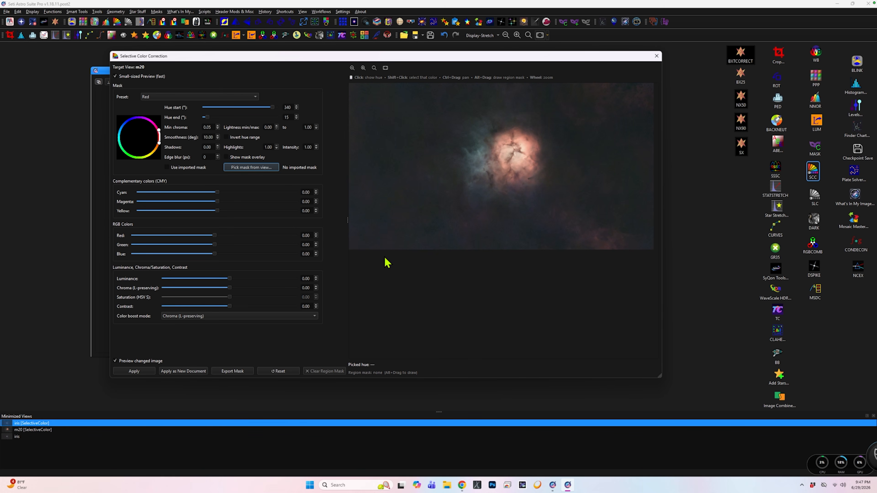
pyautogui.click(227, 157)
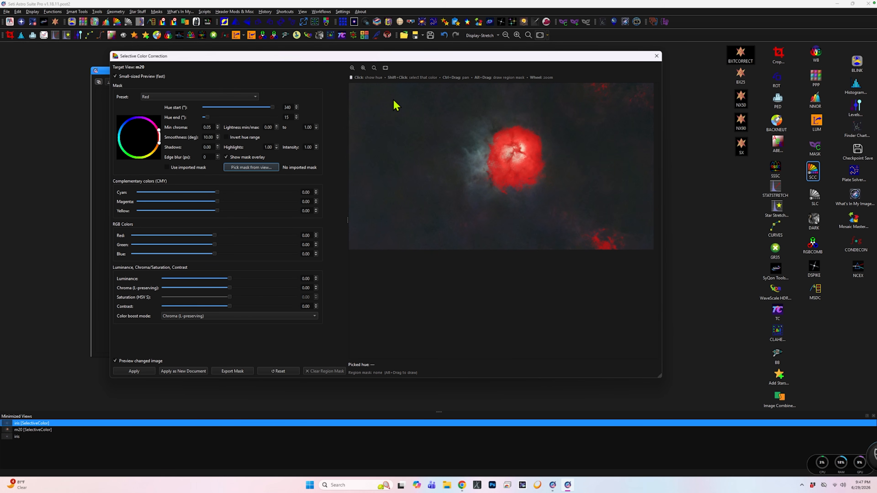
pyautogui.scroll(1, 393, 102)
pyautogui.scroll(-2, 461, 159)
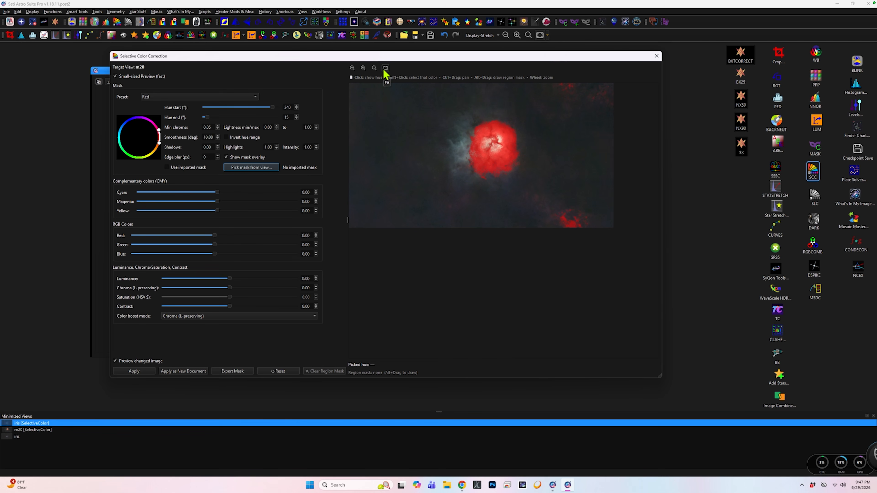
# Select the Green mask preset and set its minimum chroma to 0.02 and edge blur to 7 px.
pyautogui.click(254, 97)
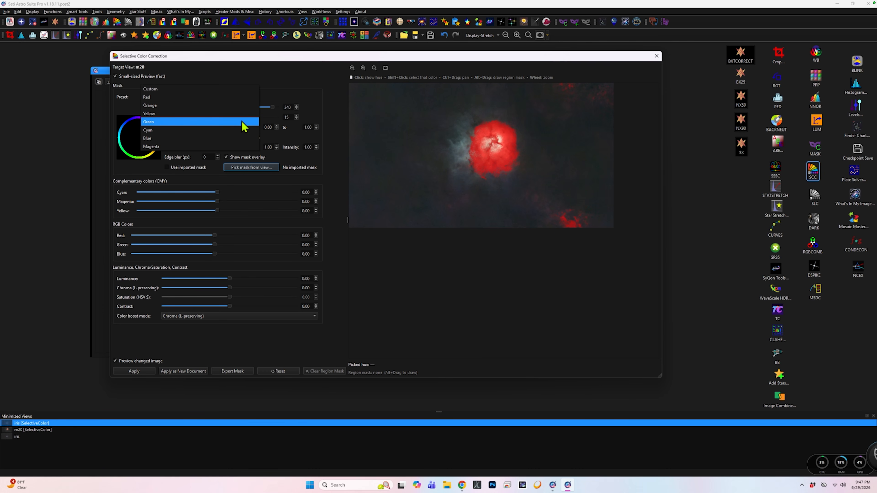
pyautogui.click(245, 125)
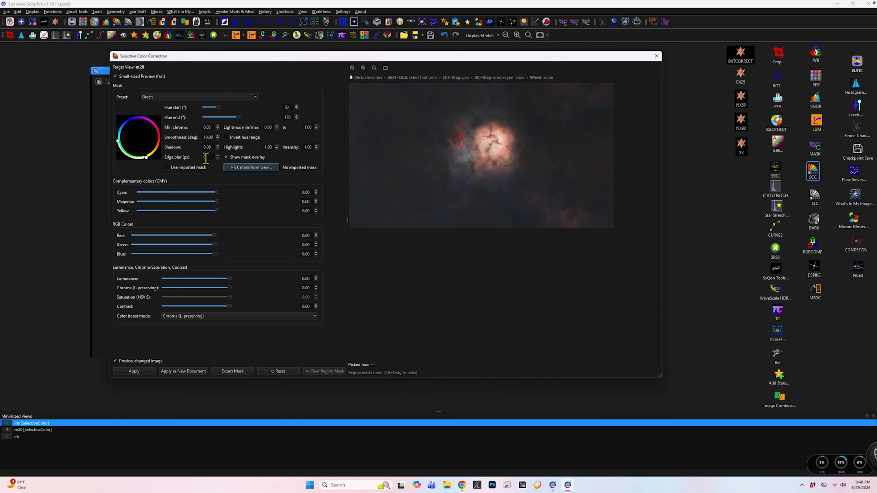
pyautogui.doubleClick(207, 127)
pyautogui.write('0.')
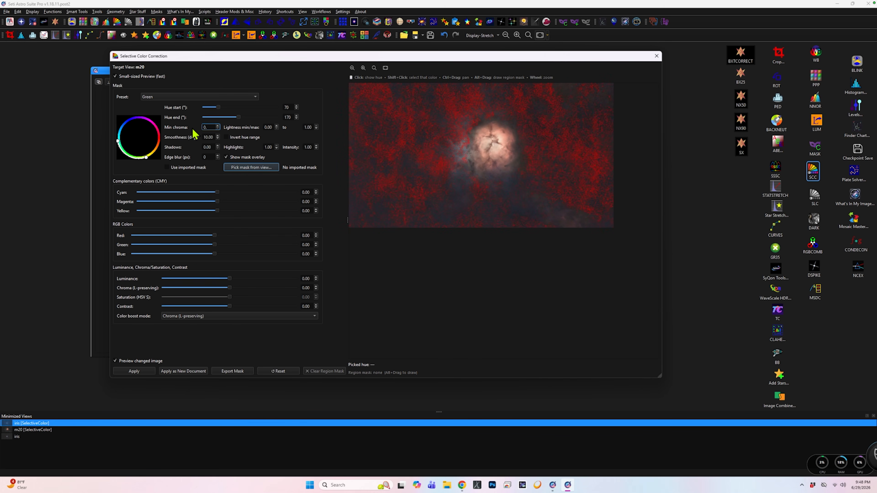
pyautogui.write('01')
pyautogui.press('BackSpace')
pyautogui.write('2')
pyautogui.click(210, 156)
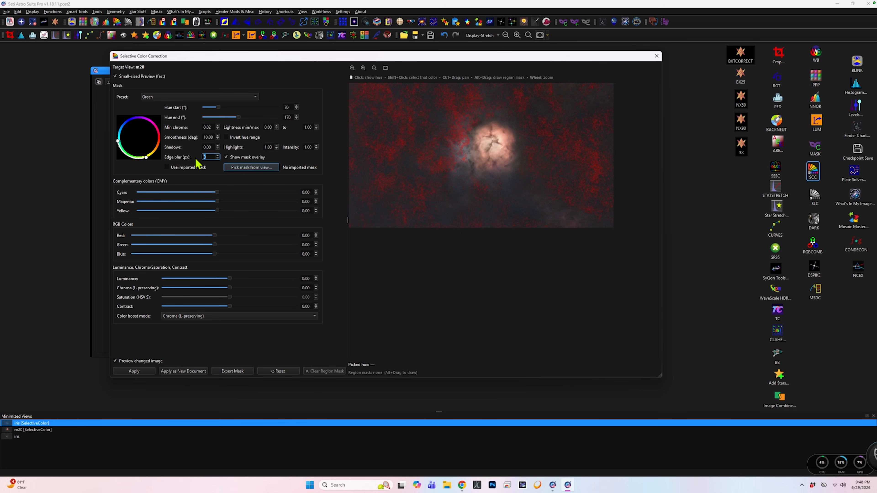
pyautogui.write('7')
pyautogui.press('Tab')
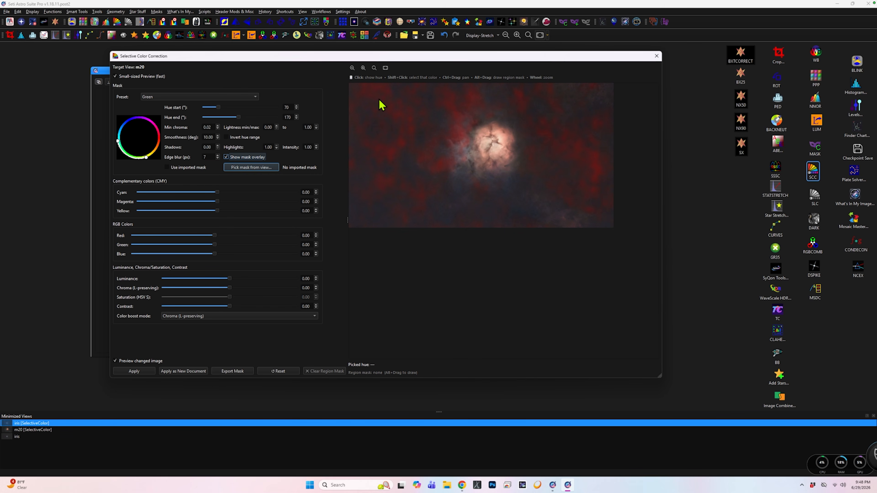
# Compare the enlarged nebula preview with and without the green mask overlay.
pyautogui.click(363, 68)
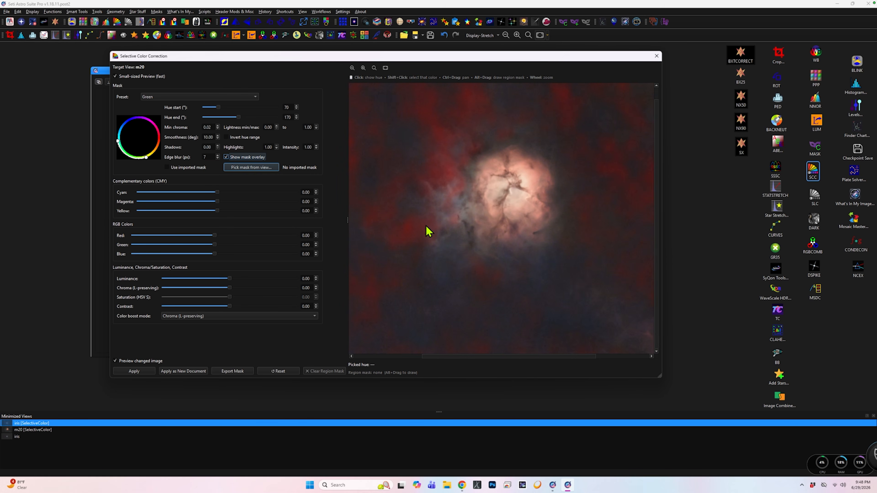
pyautogui.click(227, 157)
pyautogui.click(227, 157)
pyautogui.click(226, 157)
pyautogui.click(226, 157)
pyautogui.click(226, 157)
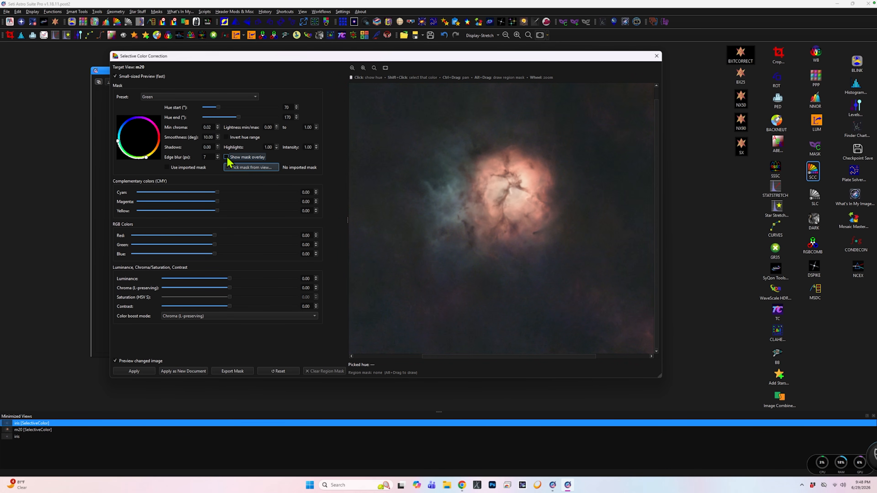
pyautogui.click(226, 157)
pyautogui.click(226, 156)
pyautogui.click(226, 157)
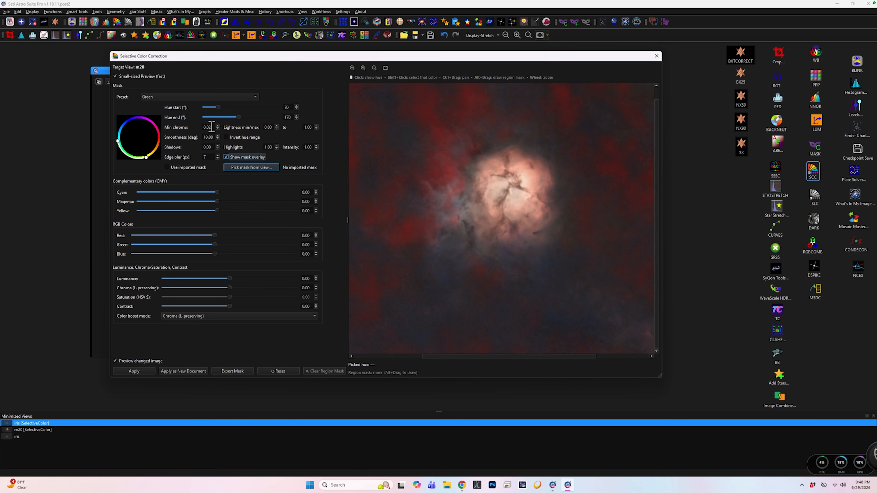
# Set the green mask's minimum chroma to 0.03 and check its coverage across the preview.
pyautogui.click(213, 128)
pyautogui.press('BackSpace')
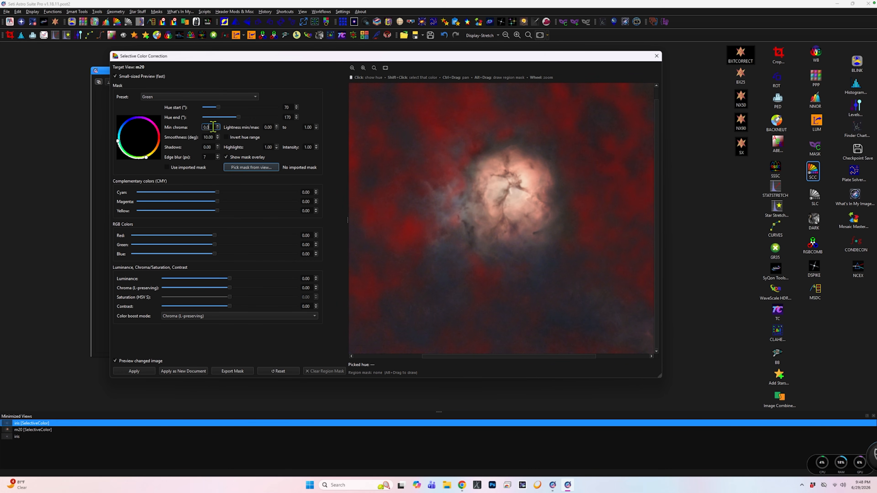
pyautogui.write('3')
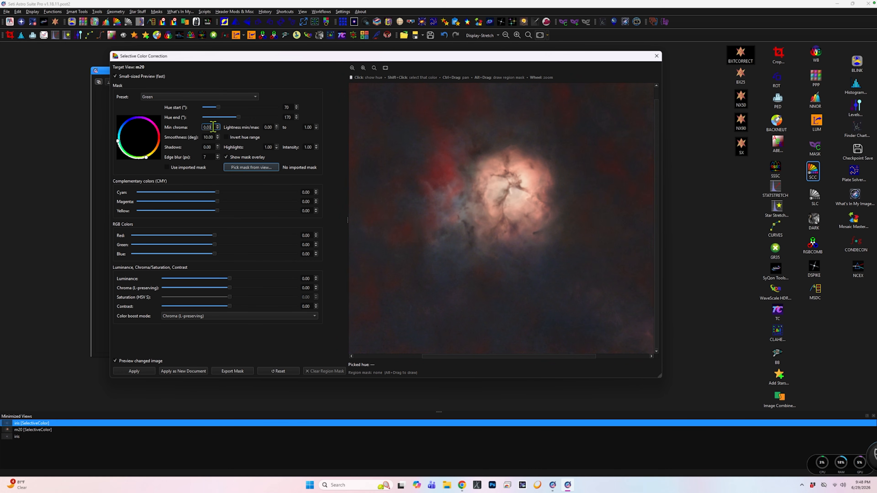
pyautogui.click(352, 68)
pyautogui.click(352, 68)
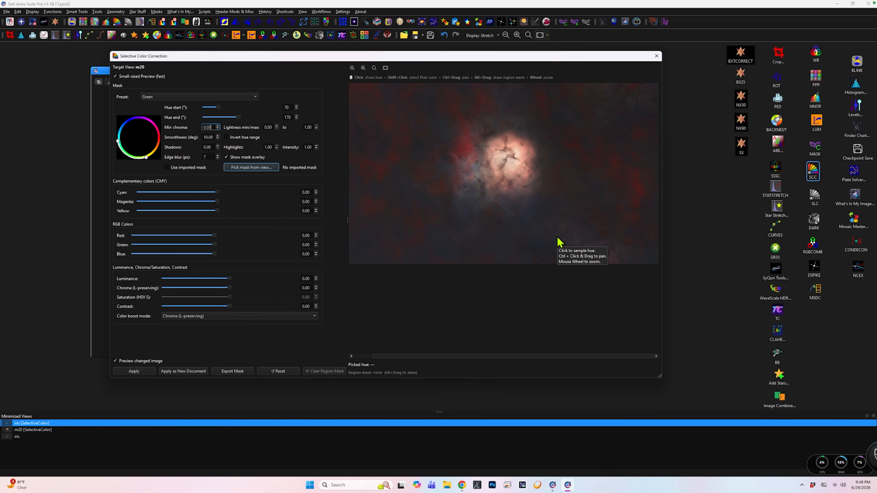
pyautogui.scroll(2, 534, 241)
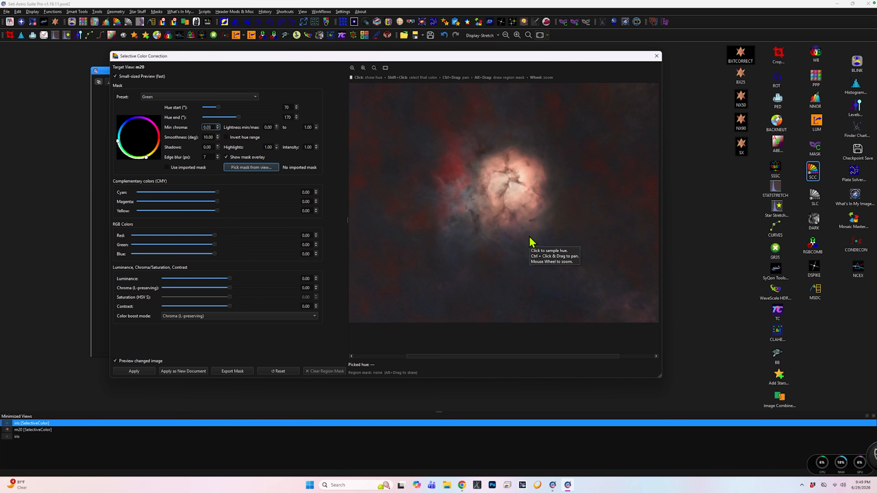
pyautogui.scroll(-1, 530, 241)
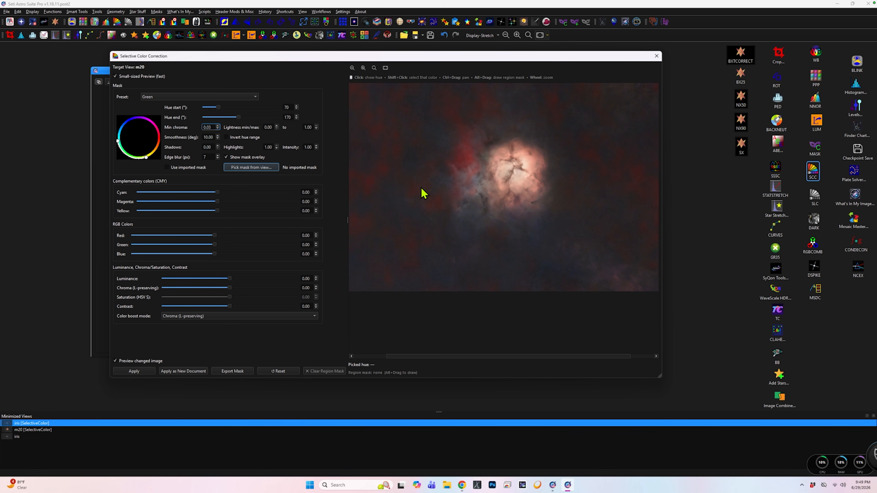
# With the mask overlay hidden, raise Magenta slightly for the green areas and apply the correction to m20.
pyautogui.click(226, 137)
pyautogui.click(226, 137)
pyautogui.click(226, 157)
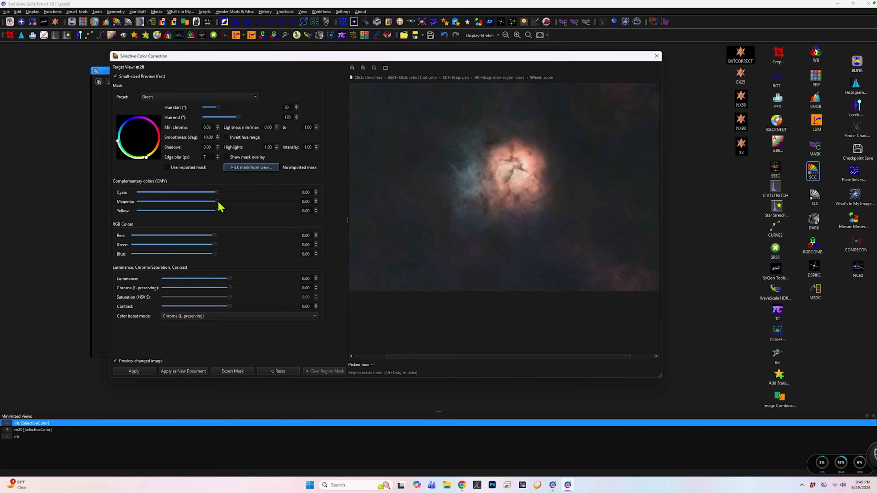
pyautogui.moveTo(218, 201); pyautogui.dragTo(222, 202)
pyautogui.moveTo(223, 203); pyautogui.dragTo(231, 204)
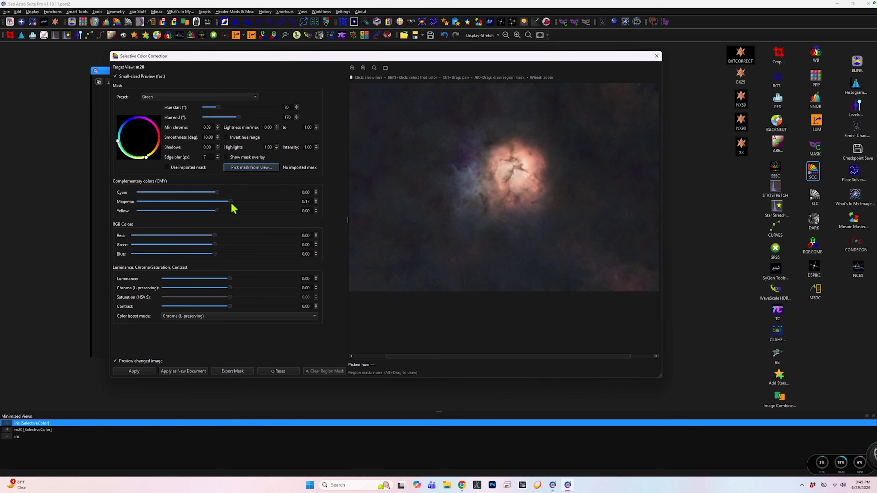
pyautogui.moveTo(230, 203); pyautogui.dragTo(224, 202)
pyautogui.moveTo(224, 203); pyautogui.dragTo(222, 202)
pyautogui.click(142, 370)
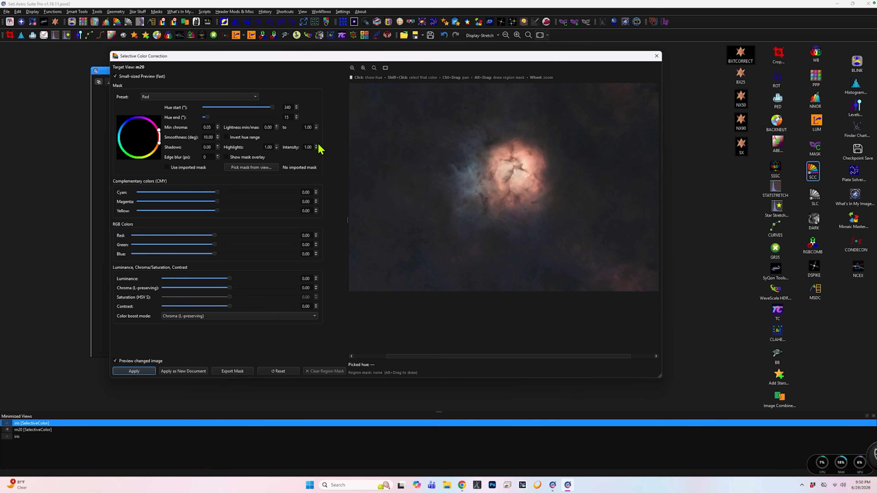
# Show the mask overlay on the preview and switch the mask preset from Red to Magenta.
pyautogui.click(226, 157)
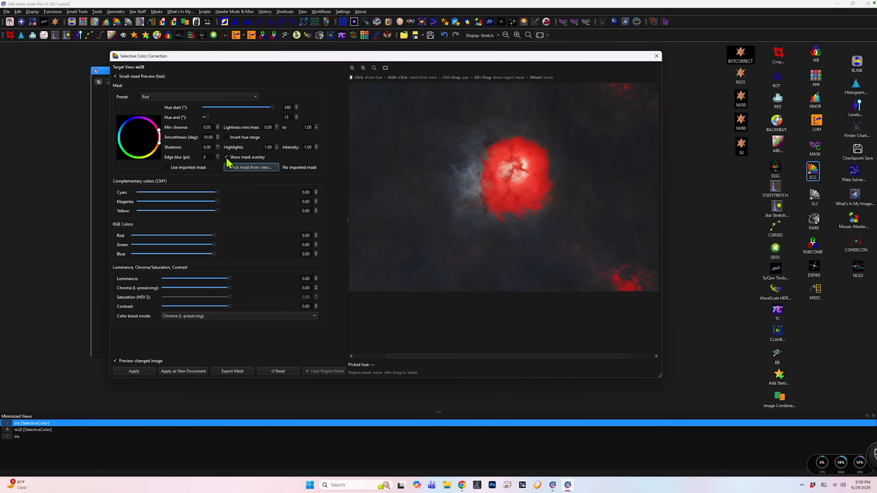
pyautogui.scroll(-2, 479, 165)
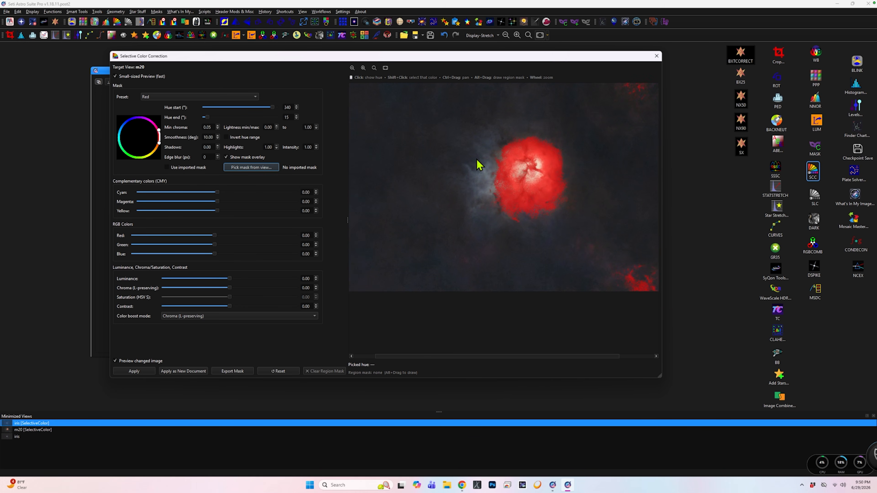
pyautogui.scroll(1, 475, 161)
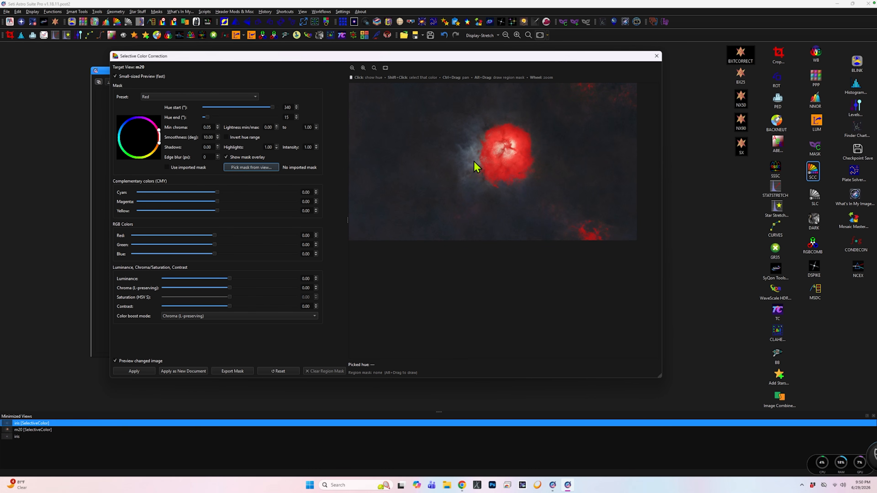
pyautogui.click(257, 98)
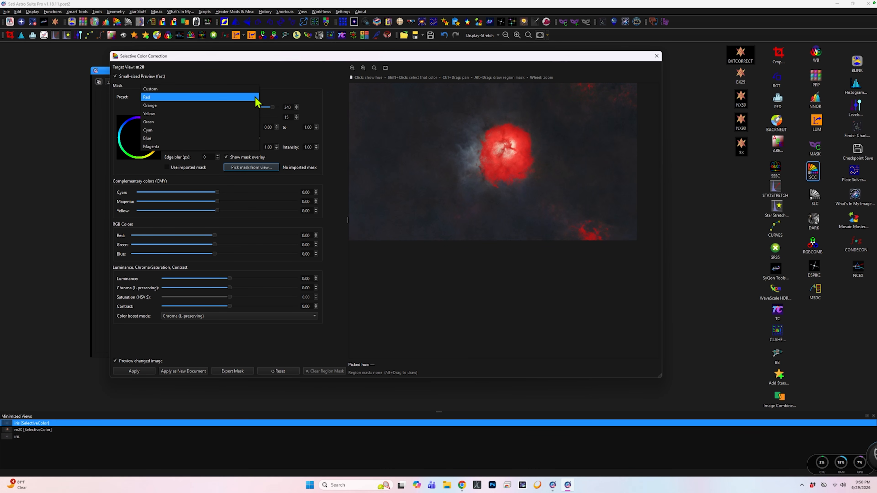
pyautogui.click(216, 146)
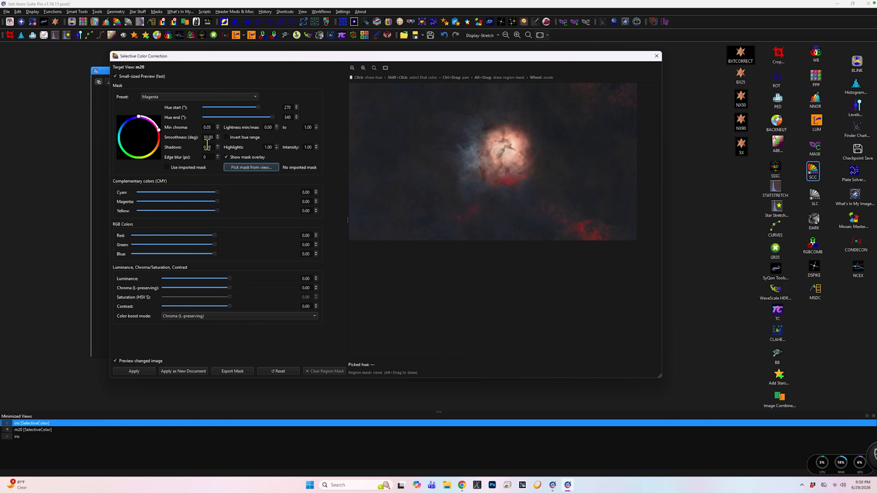
# Set the magenta mask's minimum chroma to 0.02 and edge blur to 7 px, and inspect its coverage up close.
pyautogui.doubleClick(208, 127)
pyautogui.write('0')
pyautogui.doubleClick(203, 157)
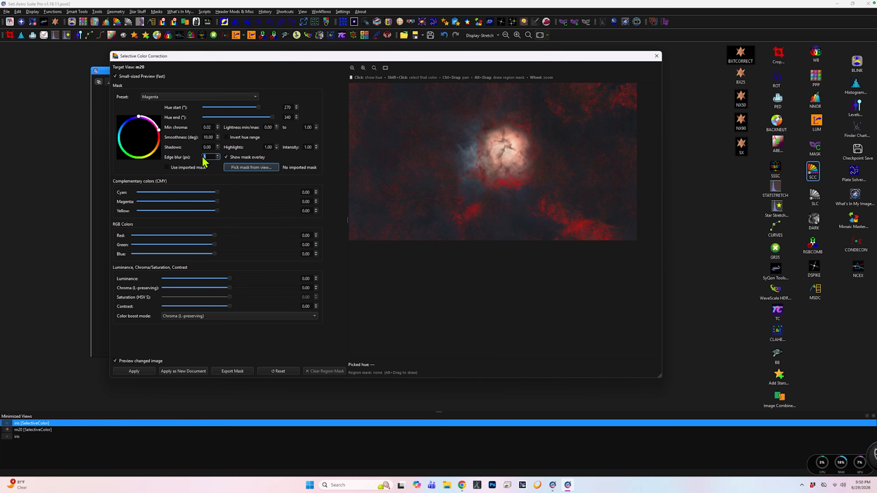
pyautogui.press('Tab')
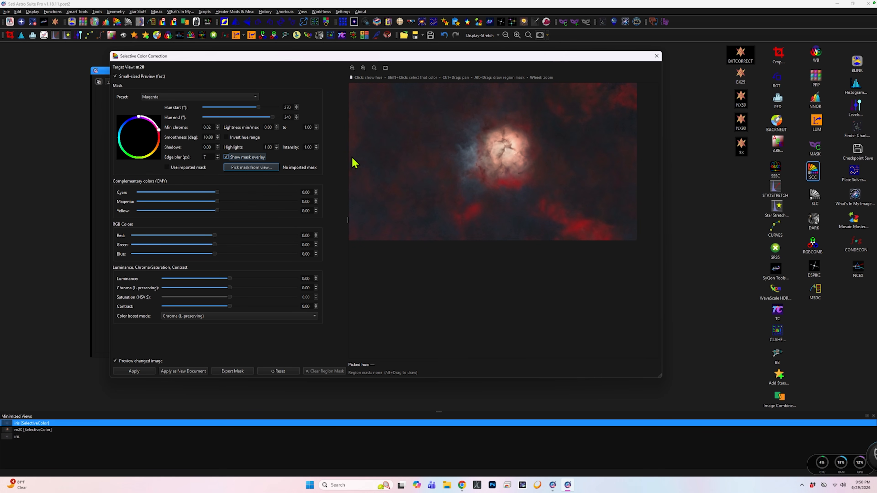
pyautogui.scroll(1, 404, 176)
pyautogui.scroll(2, 402, 176)
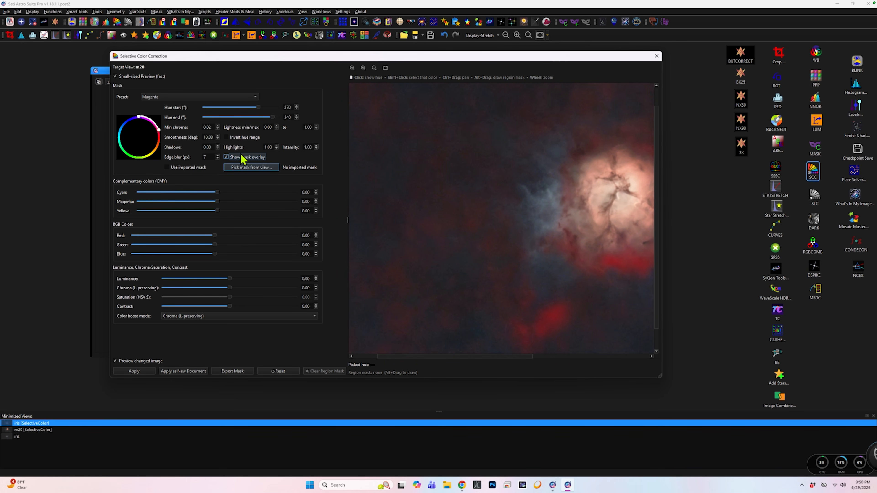
# With the mask overlay hidden, raise Green to 0.04 for the magenta areas and apply the correction to m20.
pyautogui.click(226, 157)
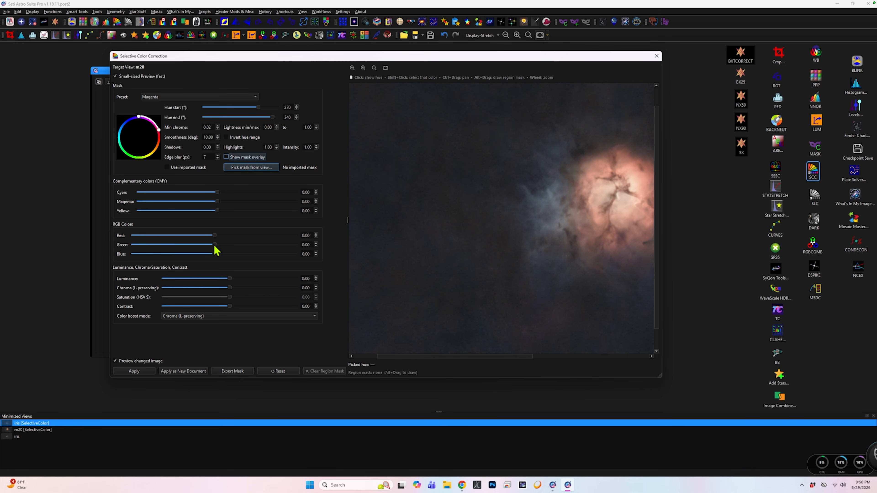
pyautogui.moveTo(215, 245); pyautogui.dragTo(221, 252)
pyautogui.scroll(-3, 519, 249)
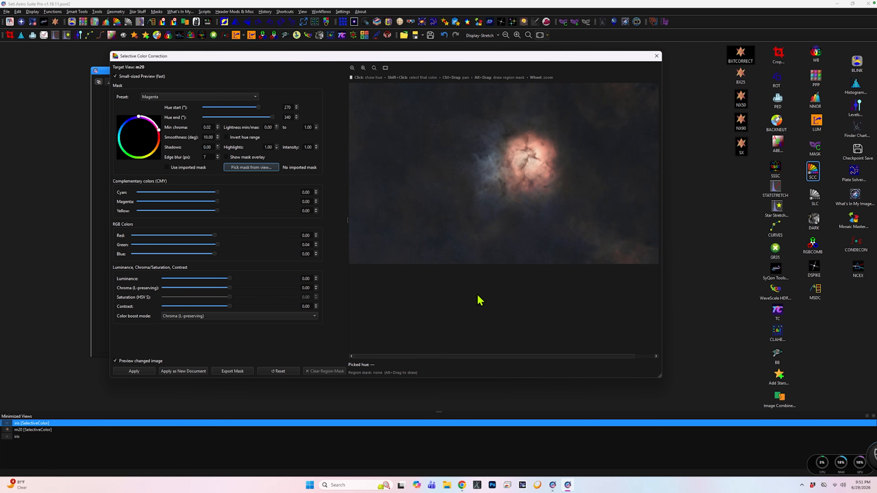
pyautogui.click(142, 372)
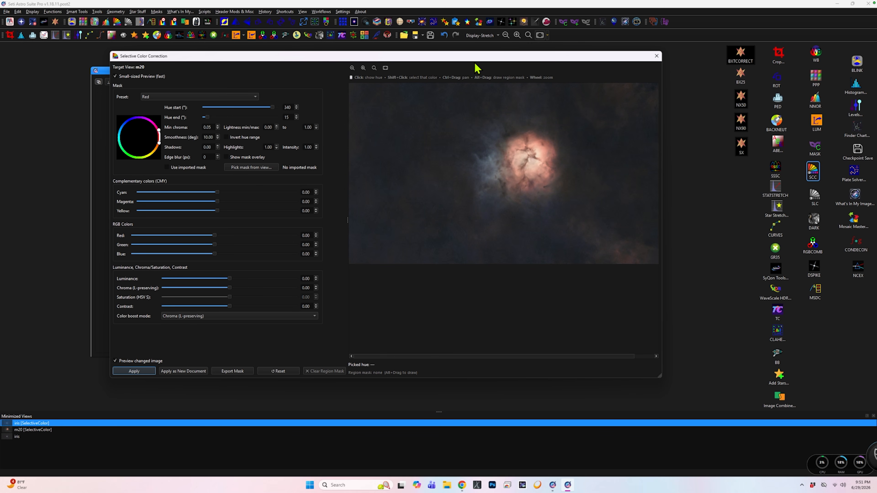
# Close Selective Color Correction and shift the m20 image window slightly up in the workspace.
pyautogui.moveTo(469, 56); pyautogui.dragTo(365, 74)
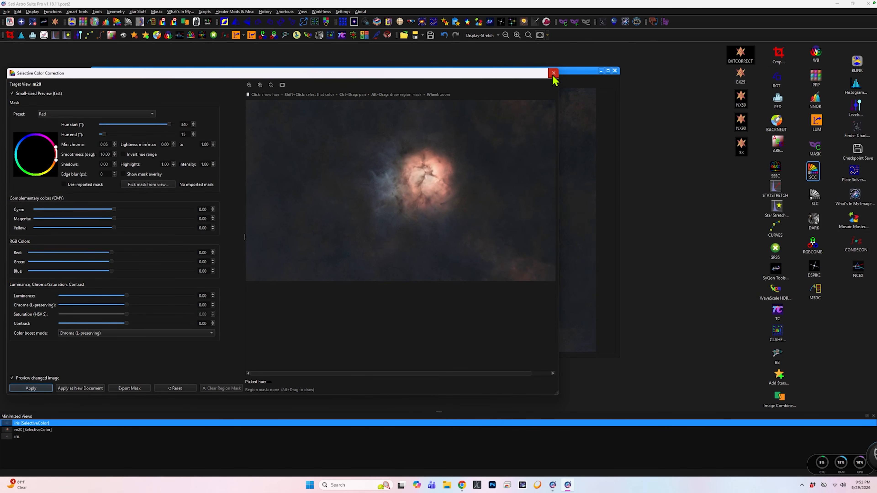
pyautogui.click(554, 74)
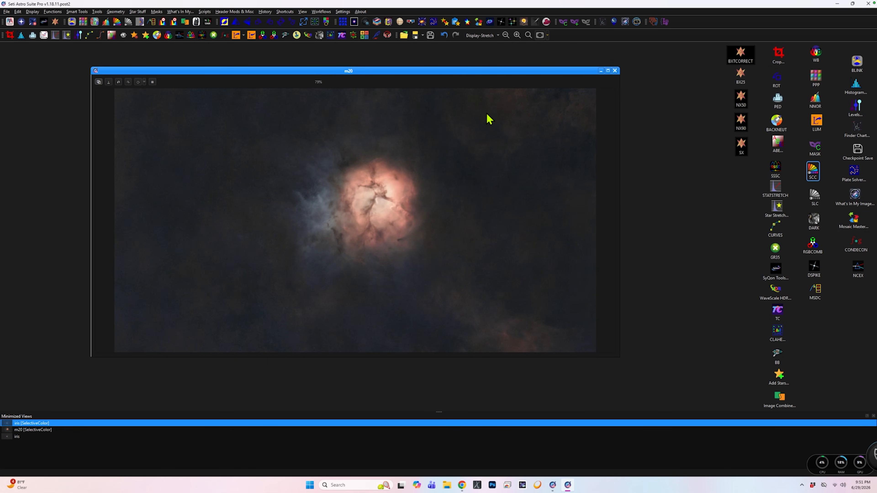
pyautogui.moveTo(467, 73); pyautogui.dragTo(447, 63)
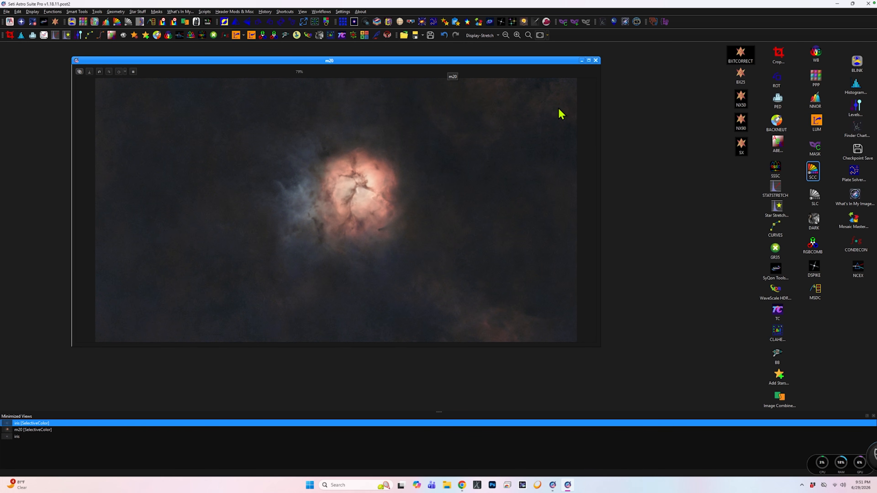
# Apply automatic background extraction to m20 with polynomial degree 0 in Subtract mode and compare it with the version before.
pyautogui.click(779, 147)
pyautogui.doubleClick(780, 146)
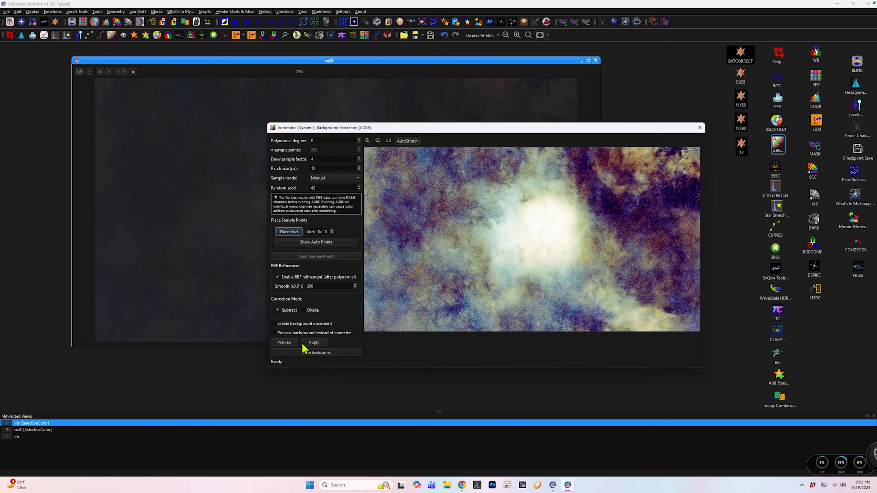
pyautogui.click(315, 342)
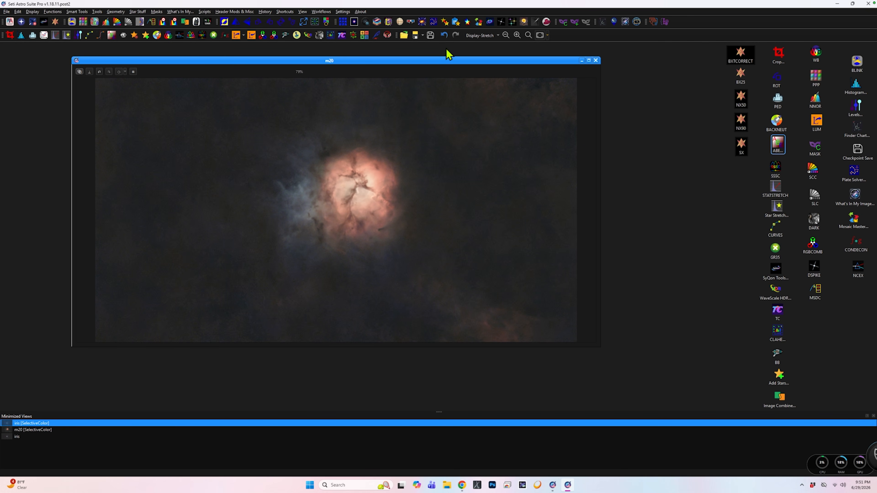
pyautogui.click(446, 35)
# Open Selective Luminance Correction for m20 and show the Shadows mask overlay on the whole nebula preview.
pyautogui.doubleClick(816, 197)
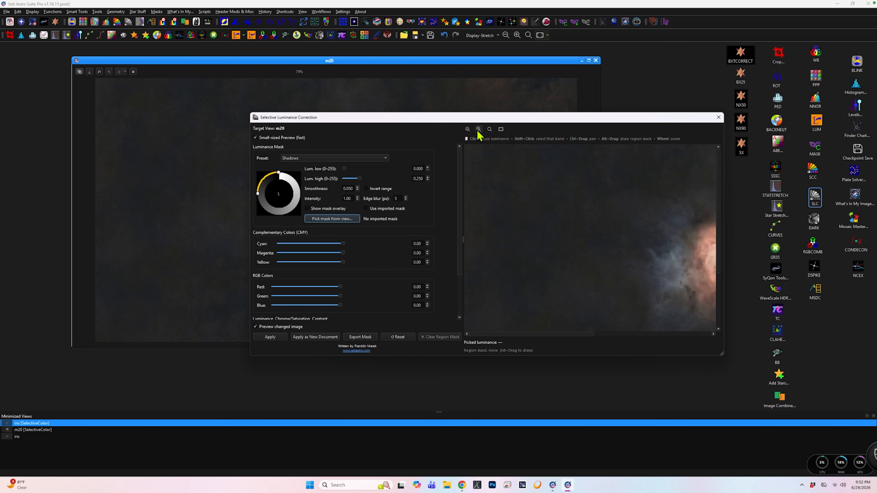
pyautogui.click(468, 129)
pyautogui.click(468, 130)
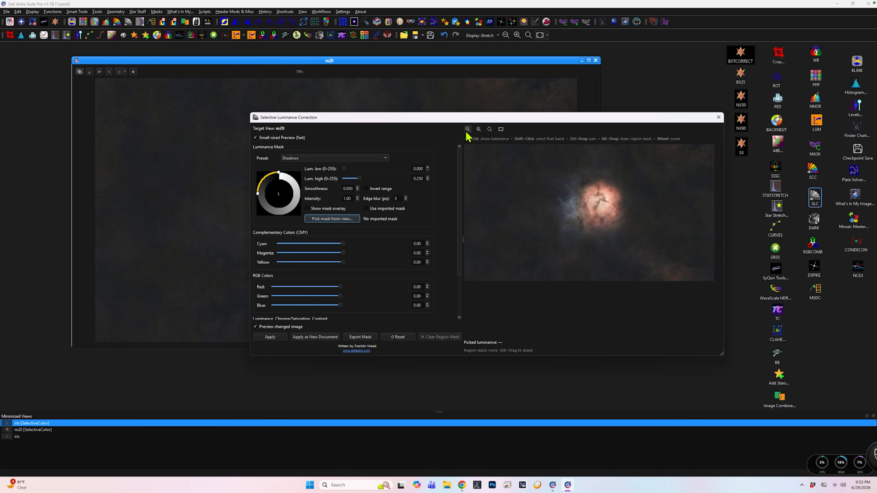
pyautogui.click(308, 208)
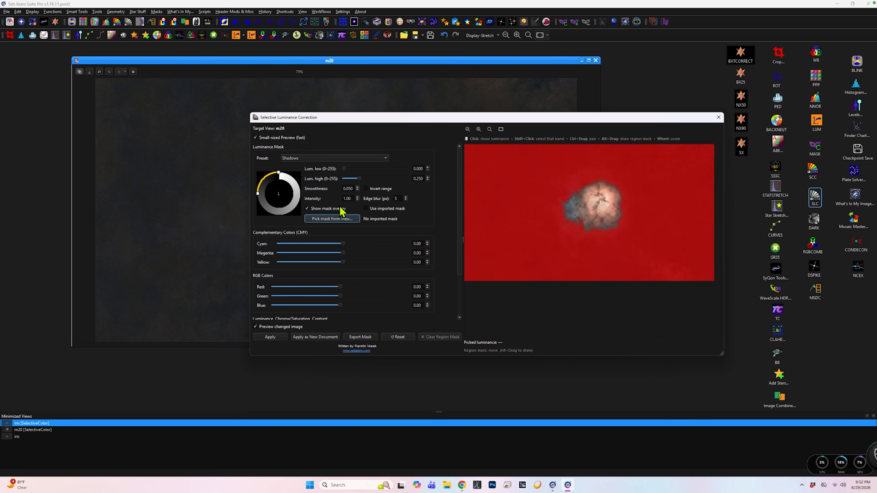
# Set the luminance mask's edge blur to 7 px and lower its upper luminance limit to 0.094.
pyautogui.doubleClick(398, 198)
pyautogui.write('7')
pyautogui.press('Tab')
pyautogui.moveTo(361, 179); pyautogui.dragTo(350, 180)
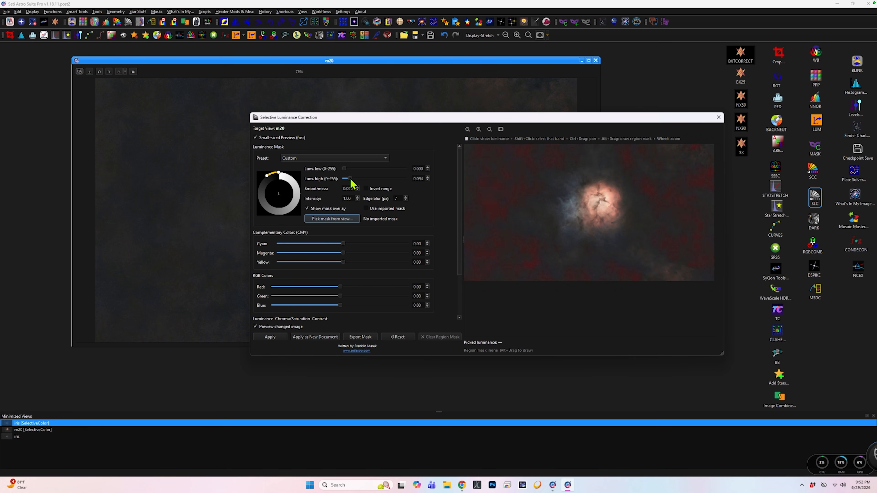
pyautogui.click(428, 177)
# Hide the mask overlay, reduce Luminance to -0.25 for the darkest areas, and apply the correction to m20.
pyautogui.click(308, 209)
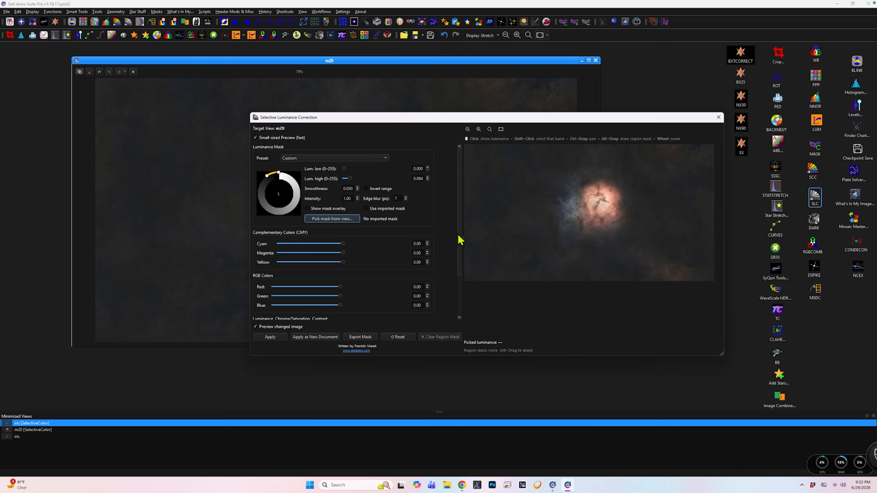
pyautogui.moveTo(460, 239); pyautogui.dragTo(457, 279)
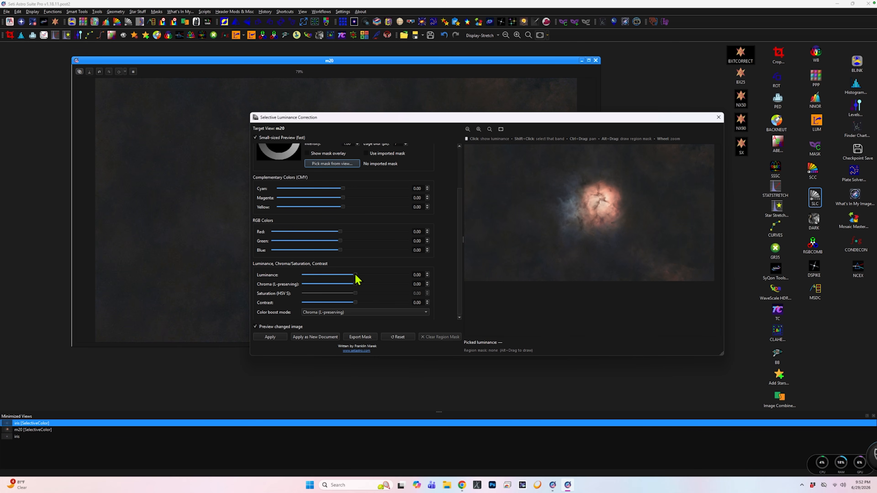
pyautogui.moveTo(356, 275)
pyautogui.mouseDown()
pyautogui.moveTo(327, 276)
pyautogui.moveTo(344, 282)
pyautogui.mouseUp()
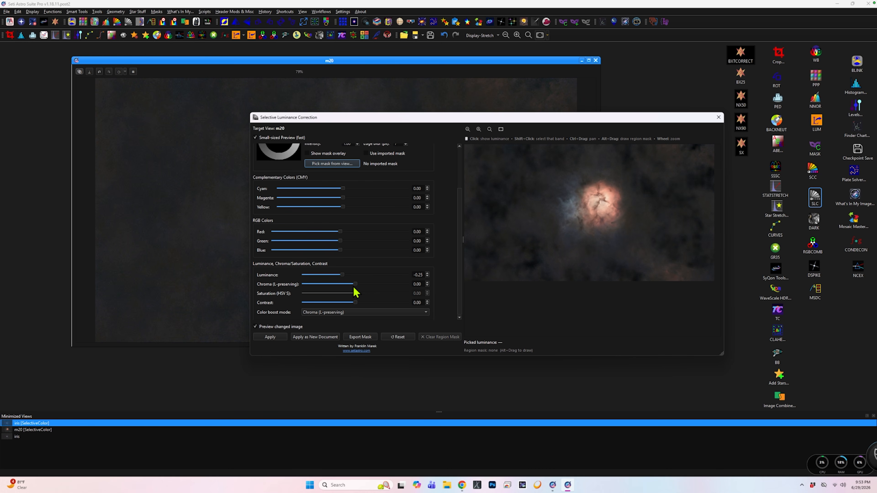
pyautogui.click(278, 339)
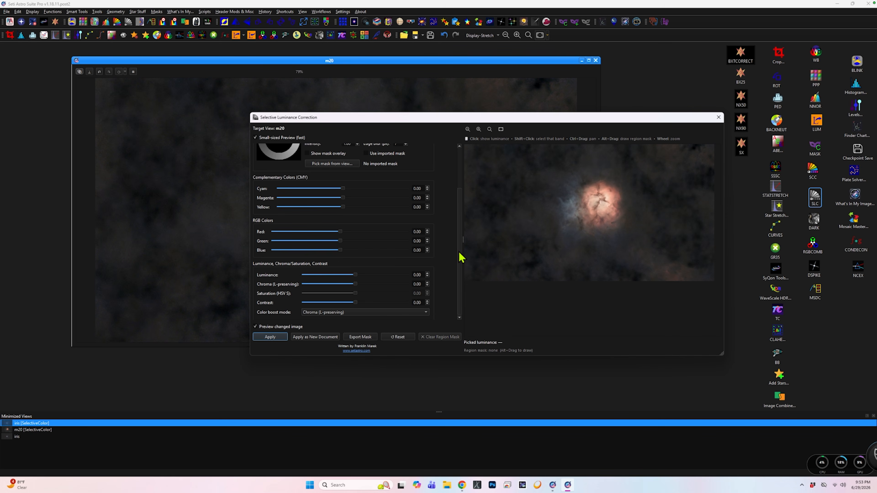
# Invert the luminance mask range, checking its coverage with the mask overlay before hiding the overlay again.
pyautogui.moveTo(459, 255); pyautogui.dragTo(463, 218)
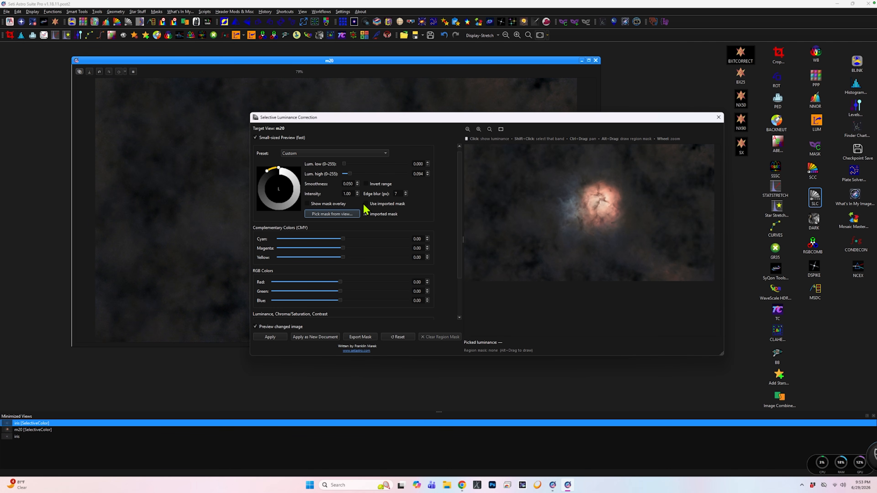
pyautogui.click(308, 205)
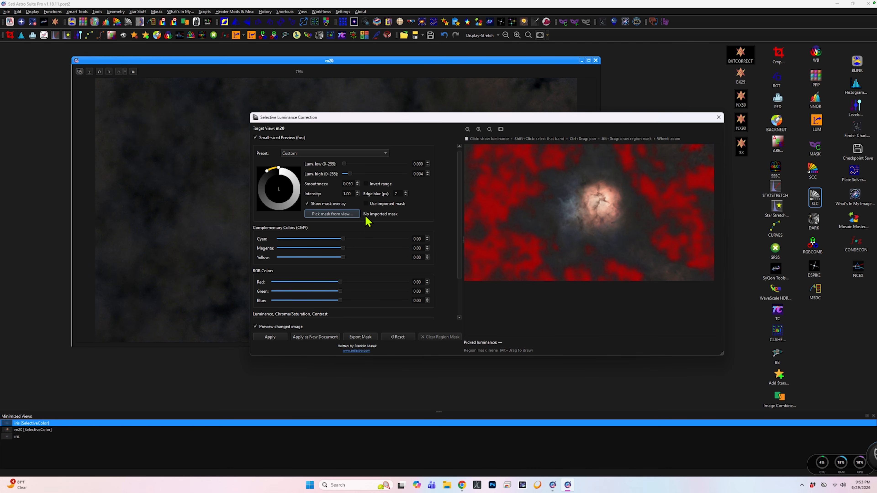
pyautogui.click(367, 185)
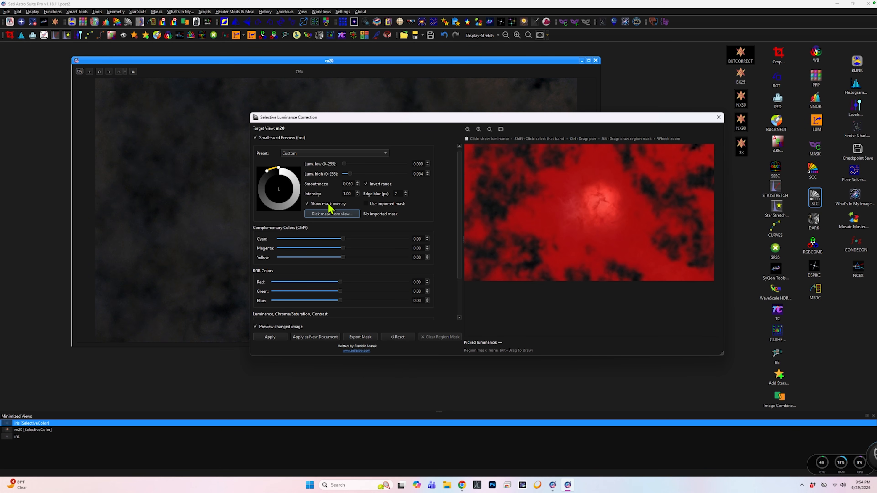
pyautogui.click(307, 204)
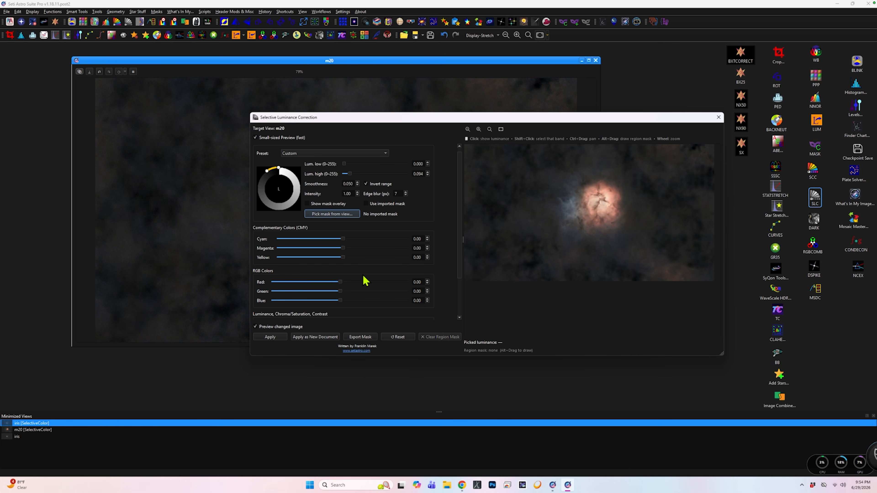
# Raise Chroma (L-preserving) to about 0.4 for the brighter areas and apply the correction to m20.
pyautogui.moveTo(461, 275); pyautogui.dragTo(456, 304)
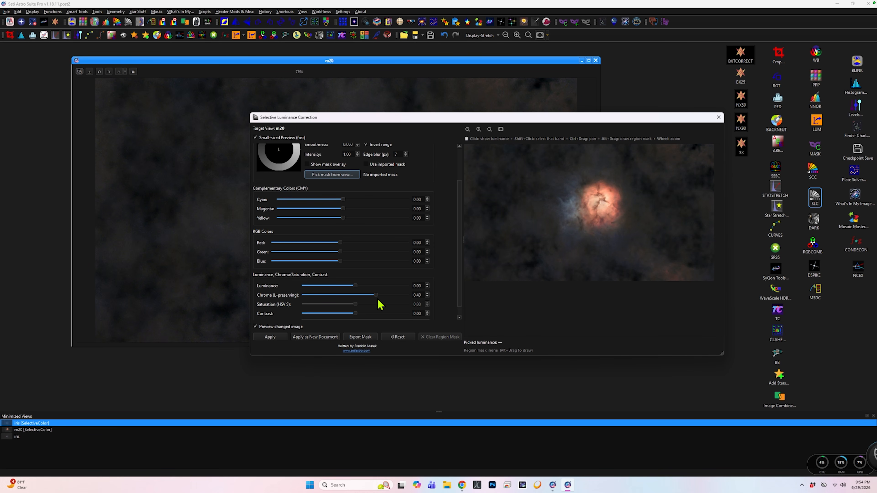
pyautogui.moveTo(380, 299)
pyautogui.mouseDown()
pyautogui.moveTo(409, 302)
pyautogui.moveTo(385, 303)
pyautogui.mouseUp()
pyautogui.moveTo(382, 297); pyautogui.dragTo(379, 297)
pyautogui.click(271, 337)
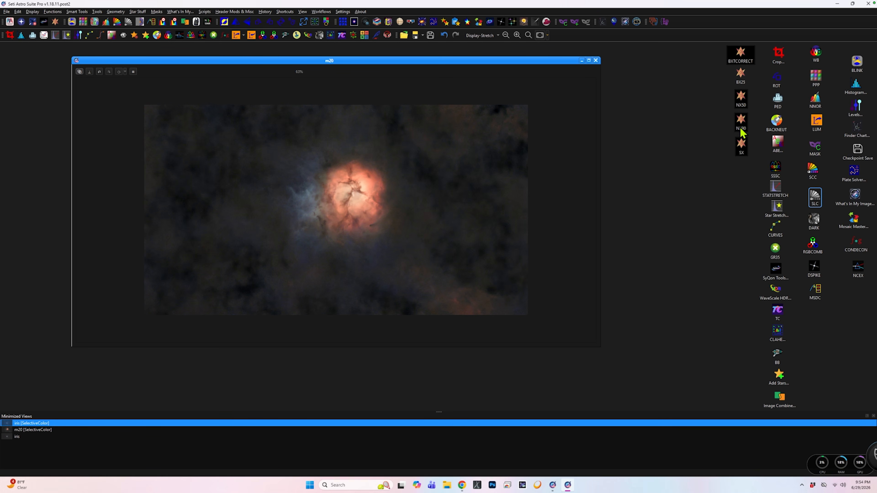
# Run the NX90 preset on m20, then sharpen the image with SyQon Parallax at strength 0.30.
pyautogui.moveTo(742, 133); pyautogui.dragTo(425, 203)
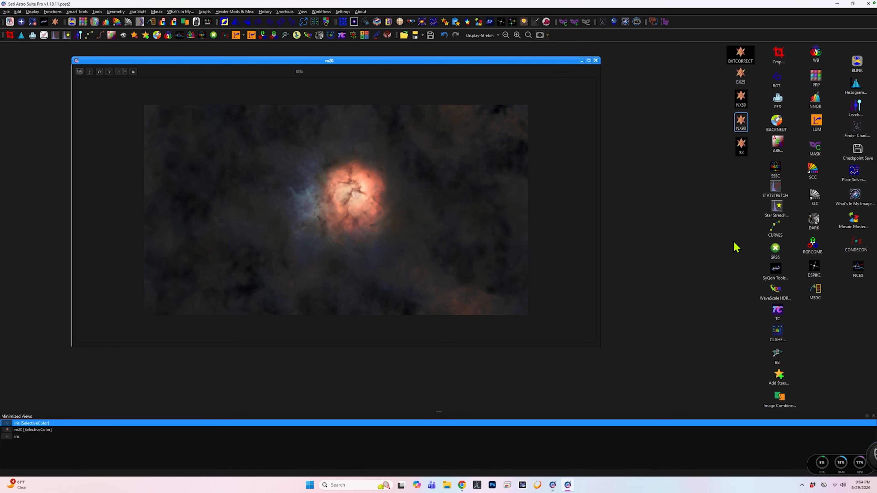
pyautogui.doubleClick(775, 271)
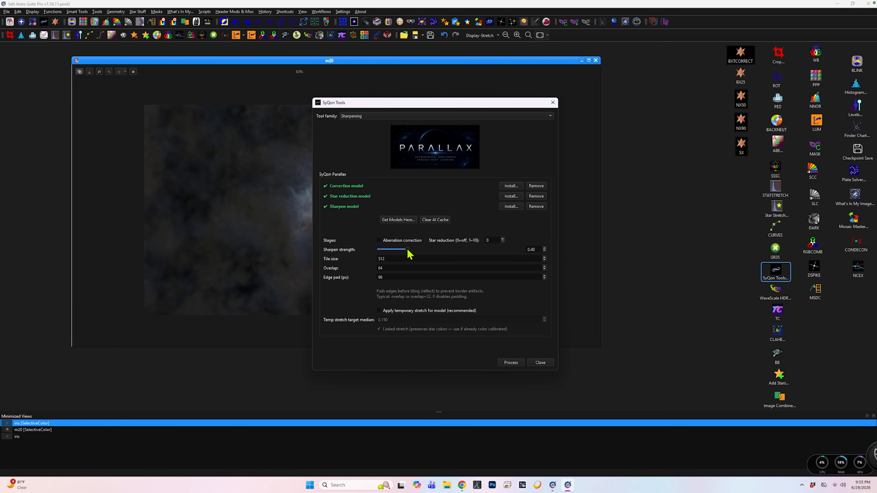
pyautogui.moveTo(404, 251); pyautogui.dragTo(402, 251)
pyautogui.click(506, 363)
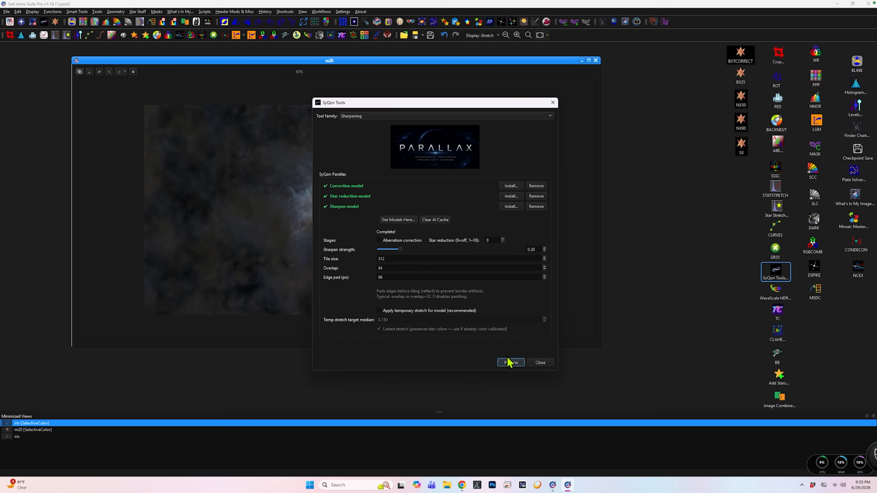
# Compare m20 before and after the Parallax sharpening, keep the sharpened version, and close SyQon Tools.
pyautogui.moveTo(398, 108); pyautogui.dragTo(678, 115)
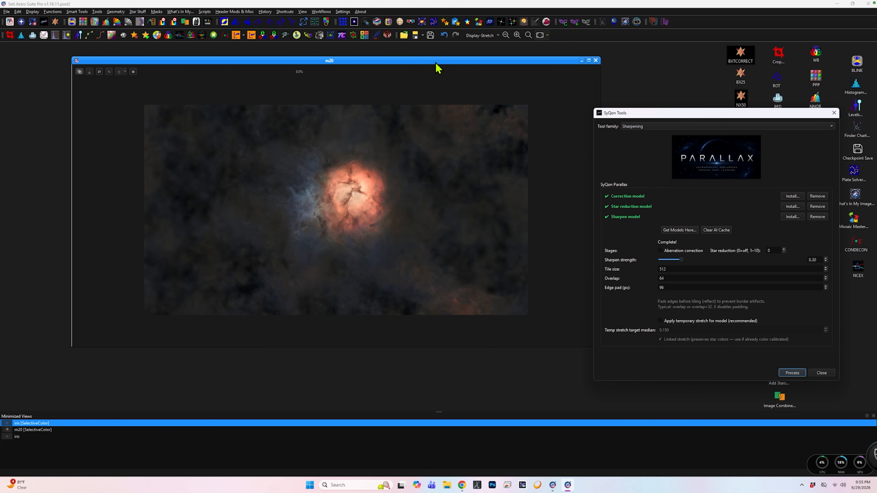
pyautogui.click(444, 35)
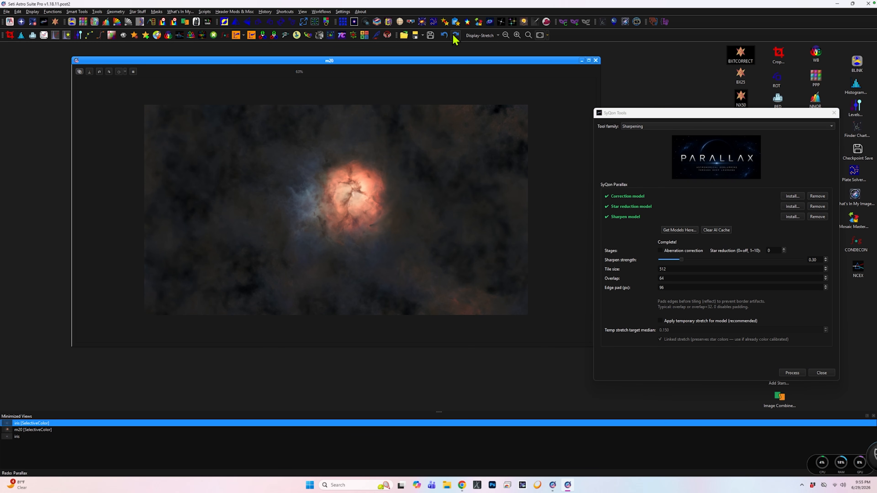
pyautogui.click(455, 35)
pyautogui.click(834, 113)
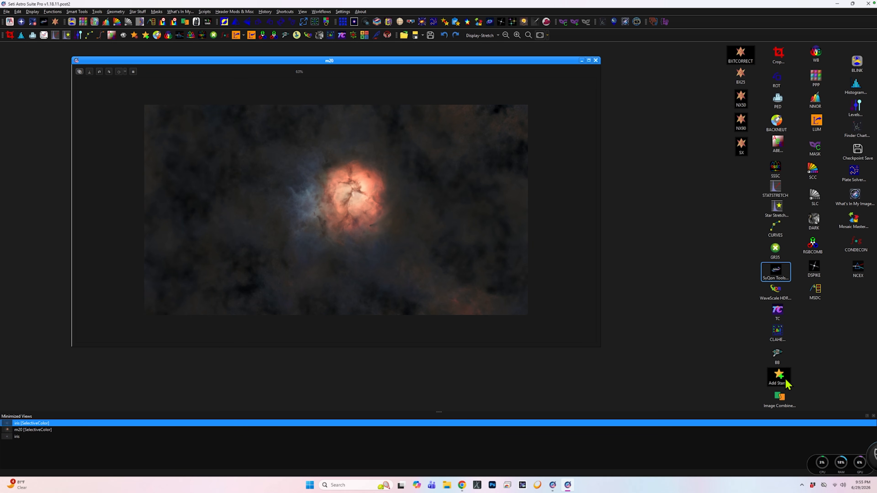
# Apply WaveScale HDR to m20 with 4 scales, coarse compression 1.50 and mask gamma 5.00, previewing the nebula core before committing.
pyautogui.doubleClick(776, 297)
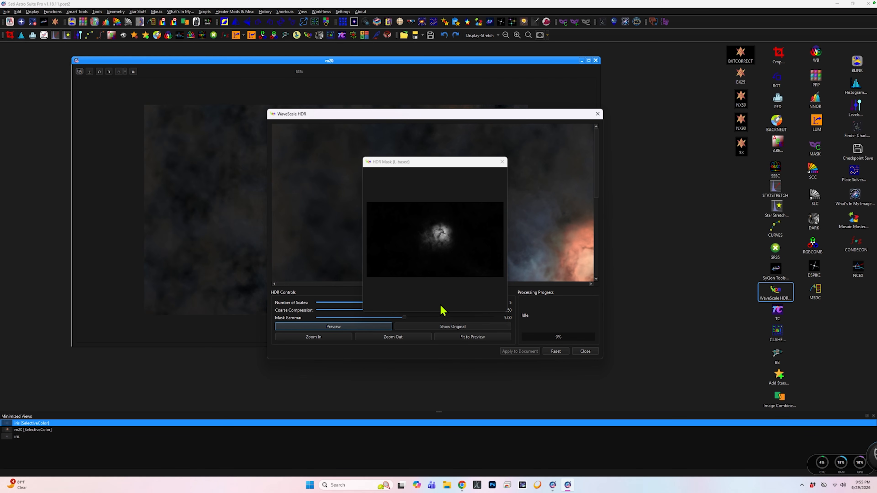
pyautogui.moveTo(443, 165); pyautogui.dragTo(734, 250)
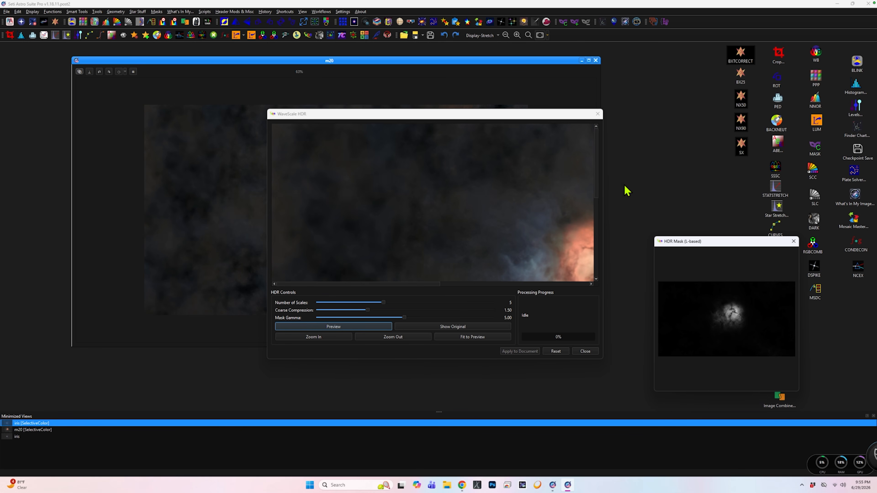
pyautogui.moveTo(597, 187); pyautogui.dragTo(597, 224)
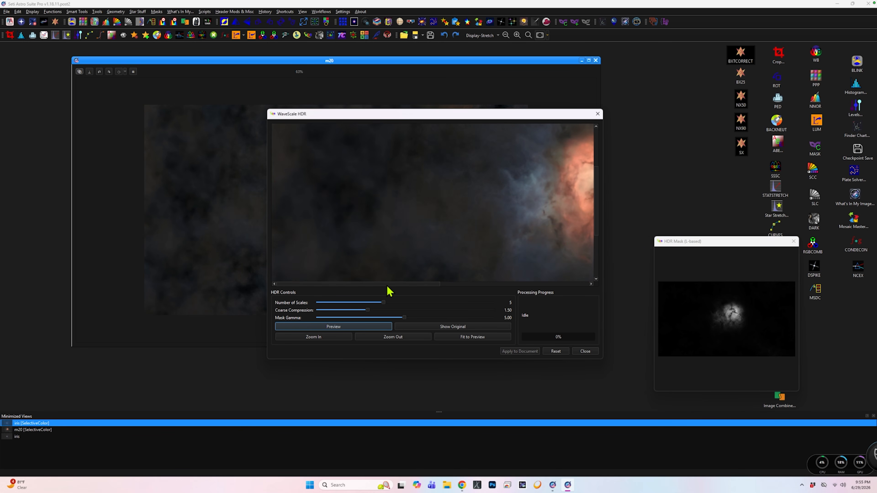
pyautogui.moveTo(388, 284); pyautogui.dragTo(463, 284)
pyautogui.click(327, 327)
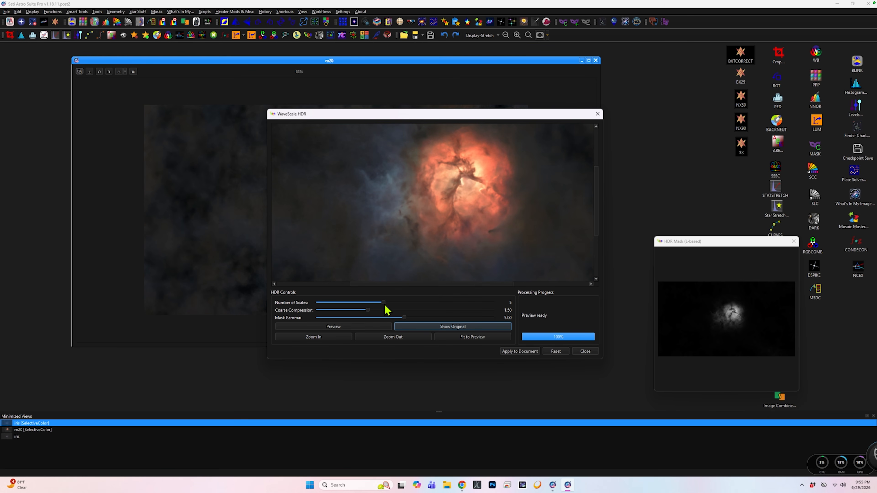
pyautogui.moveTo(383, 302); pyautogui.dragTo(371, 303)
pyautogui.click(366, 327)
pyautogui.click(529, 352)
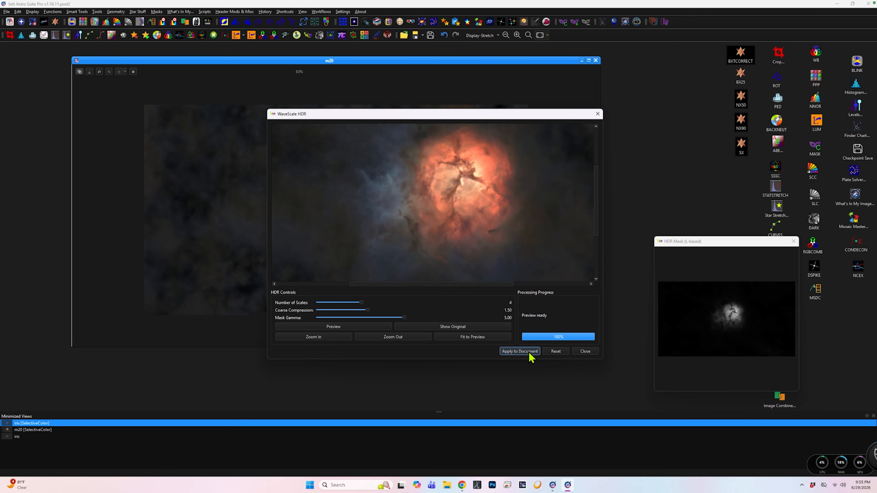
pyautogui.click(587, 352)
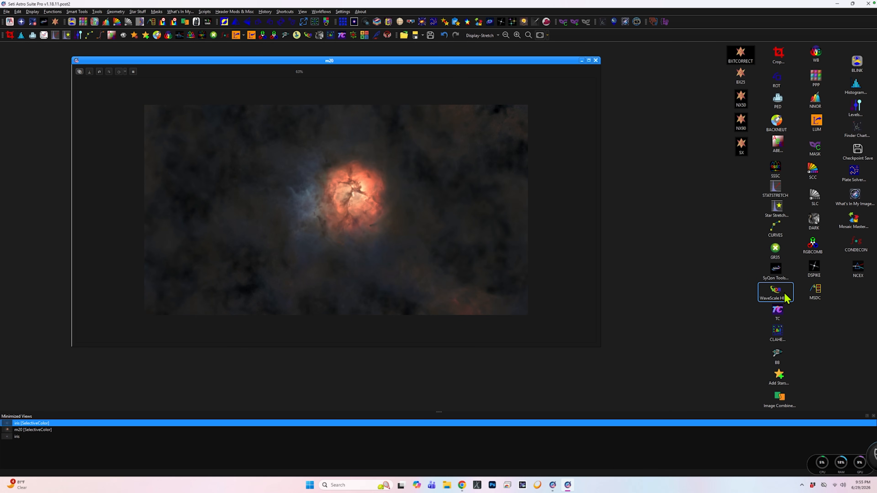
# Try a slightly higher Clarity amount on m20 in Texture and Clarity, then close the tool.
pyautogui.doubleClick(778, 316)
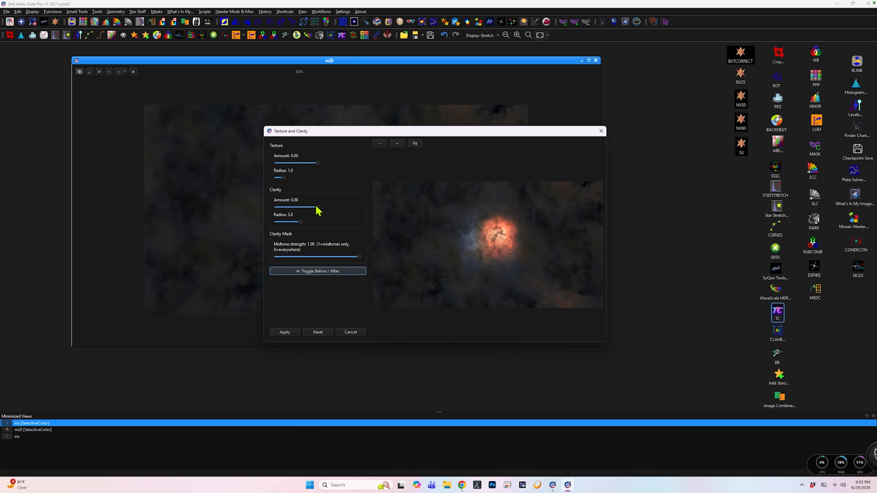
pyautogui.moveTo(318, 206); pyautogui.dragTo(325, 207)
pyautogui.click(601, 131)
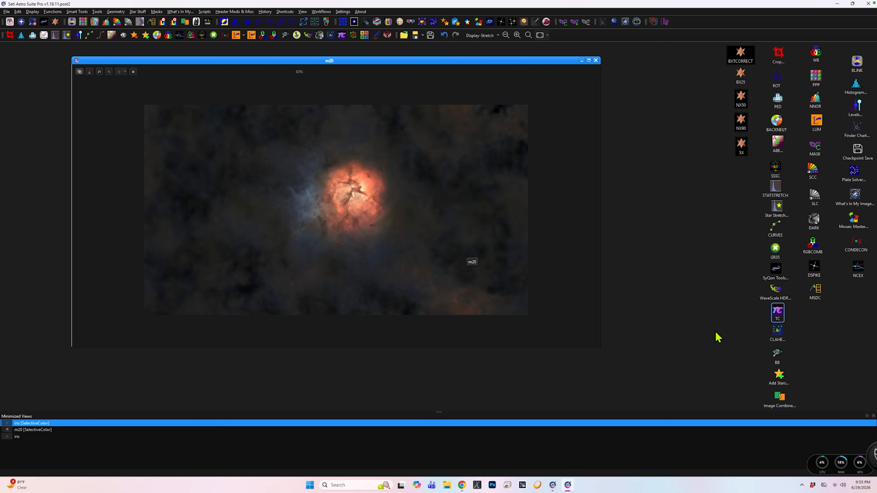
# Apply CLAHE to m20 with a clip limit of 0.6 and a blend amount of 87%, then close the tool.
pyautogui.click(777, 334)
pyautogui.doubleClick(776, 334)
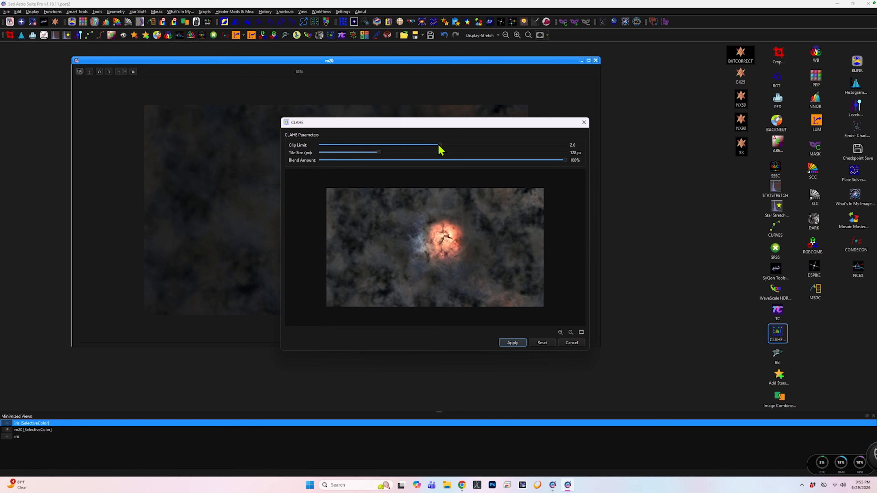
pyautogui.moveTo(440, 147); pyautogui.dragTo(351, 150)
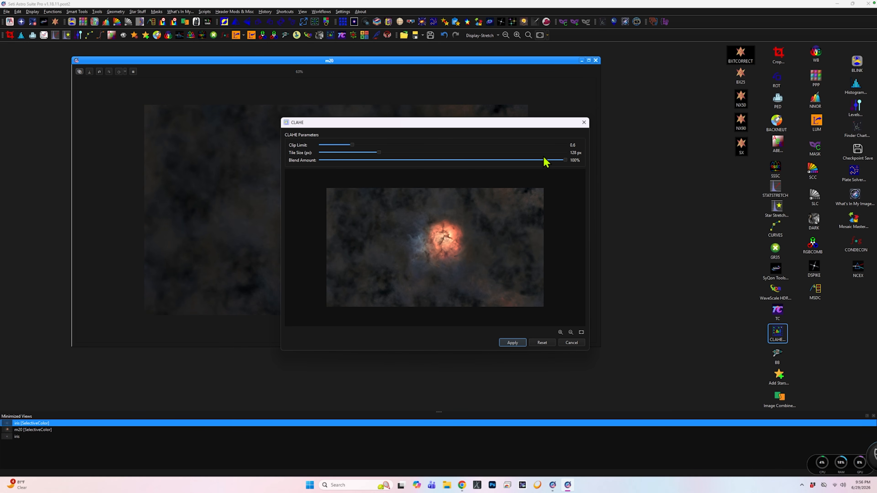
pyautogui.moveTo(565, 161); pyautogui.dragTo(532, 170)
pyautogui.click(518, 343)
pyautogui.click(584, 122)
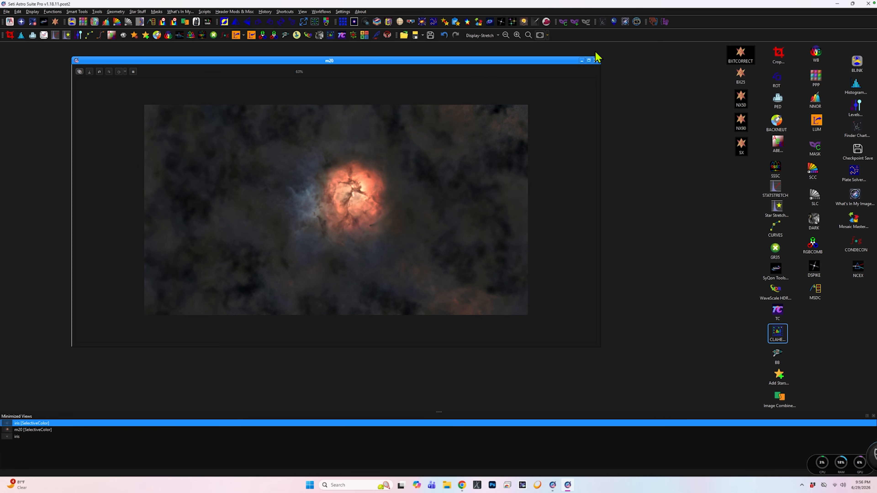
# Minimize the m20 view and restore the iris view, with the whole image visible.
pyautogui.click(582, 61)
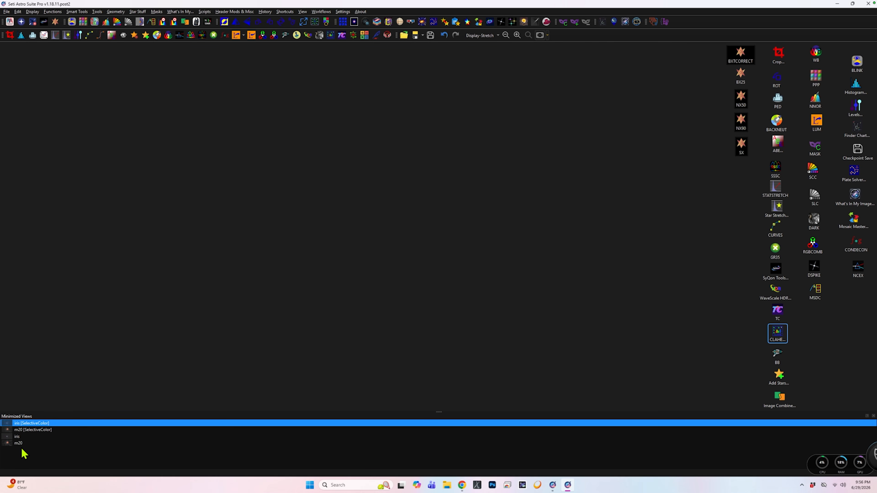
pyautogui.doubleClick(18, 437)
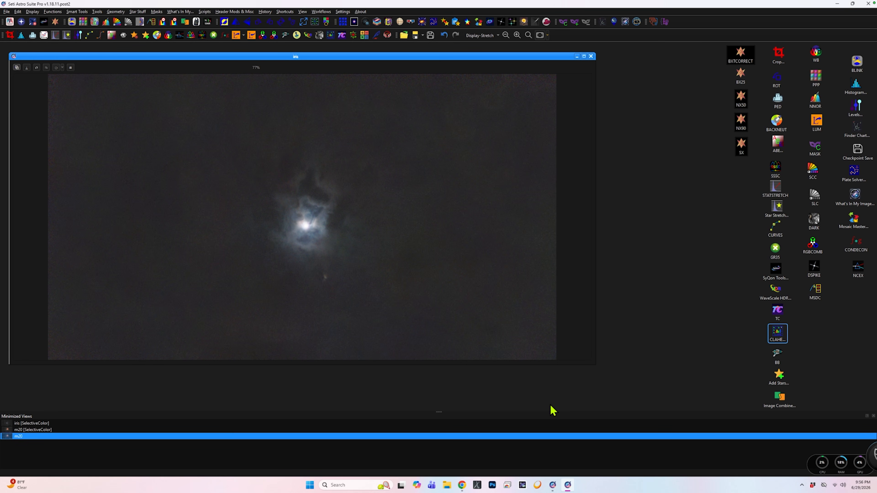
pyautogui.scroll(-1, 184, 206)
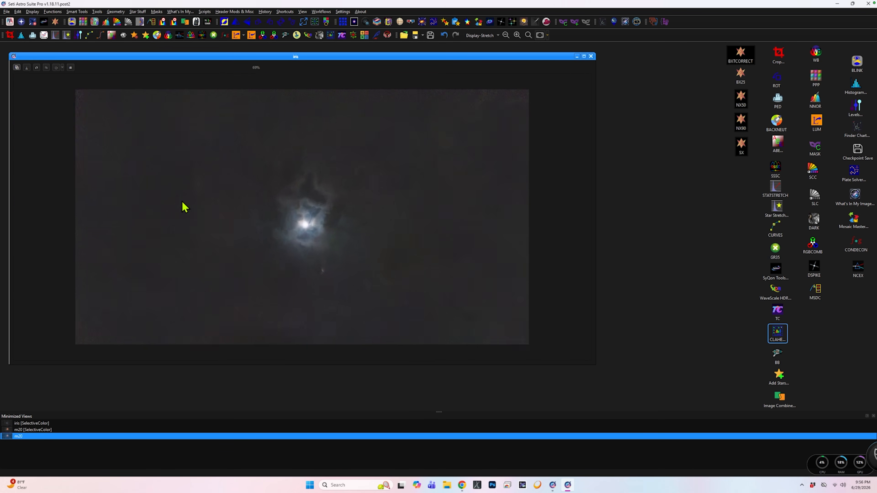
pyautogui.scroll(-1, 184, 206)
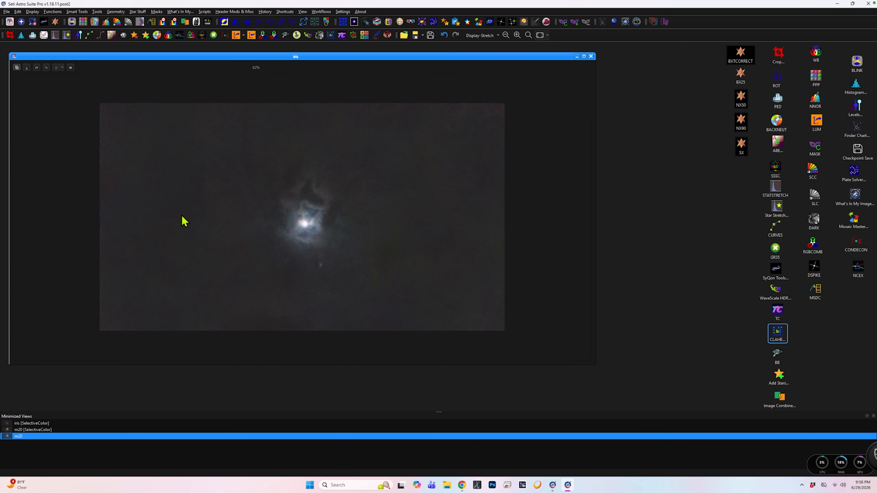
# Apply a Statistical Stretch with target median 0.150 to iris, then run the NX50 preset on it.
pyautogui.doubleClick(774, 187)
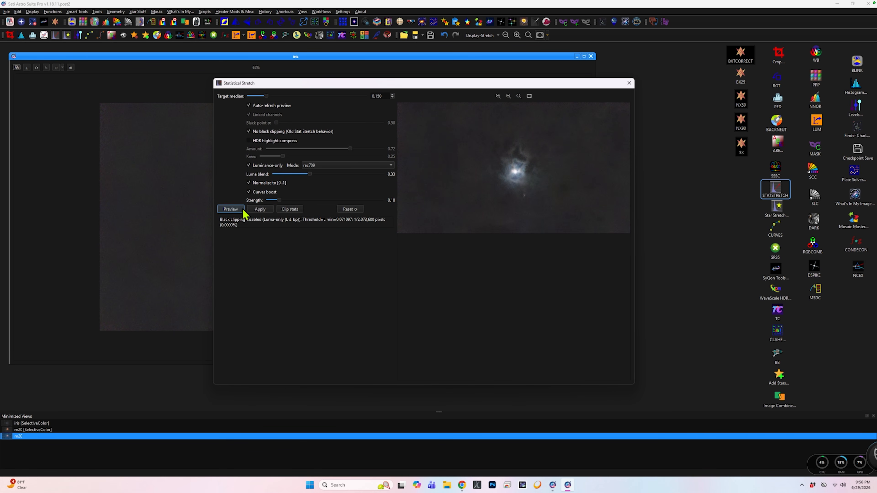
pyautogui.click(264, 209)
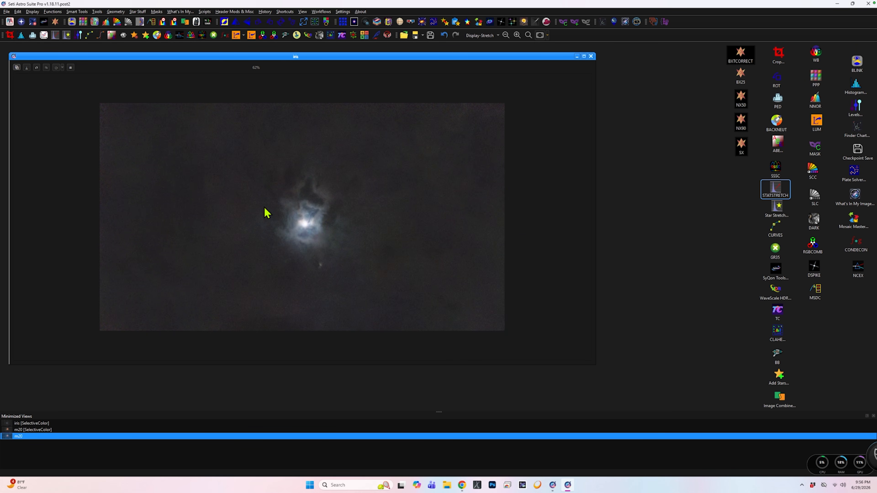
pyautogui.click(742, 106)
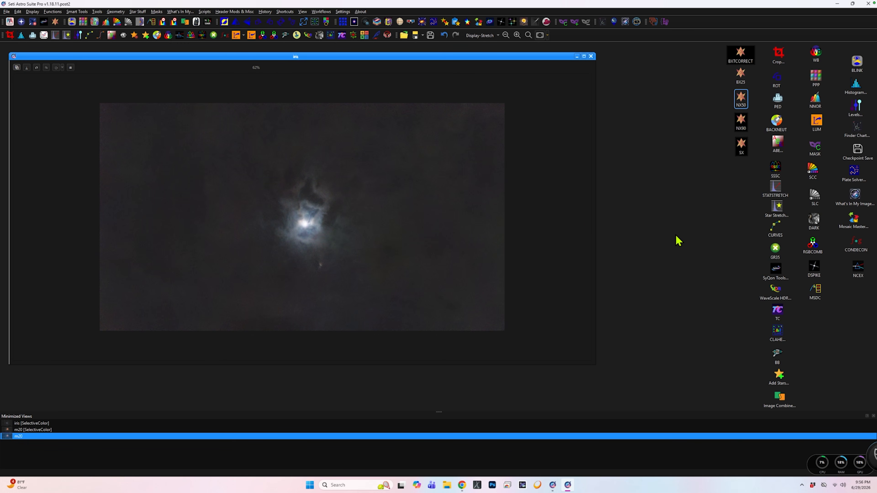
# Raise Magenta in iris's green hues with Selective Color Correction, adjusting the mask's minimum chroma and edge blur, and apply the correction.
pyautogui.doubleClick(812, 173)
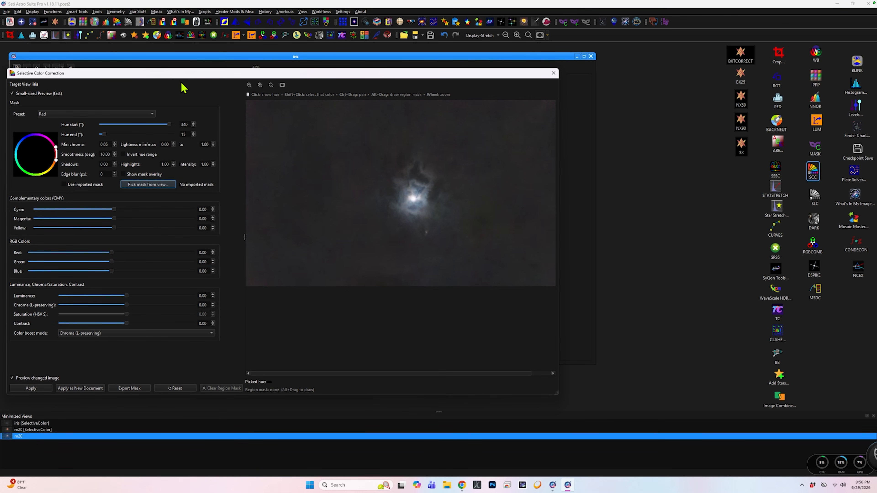
pyautogui.moveTo(209, 73); pyautogui.dragTo(337, 83)
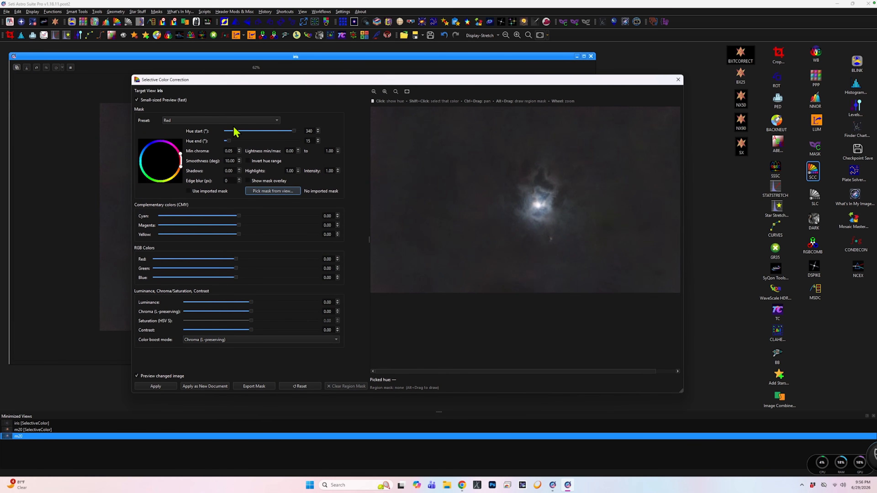
pyautogui.click(277, 121)
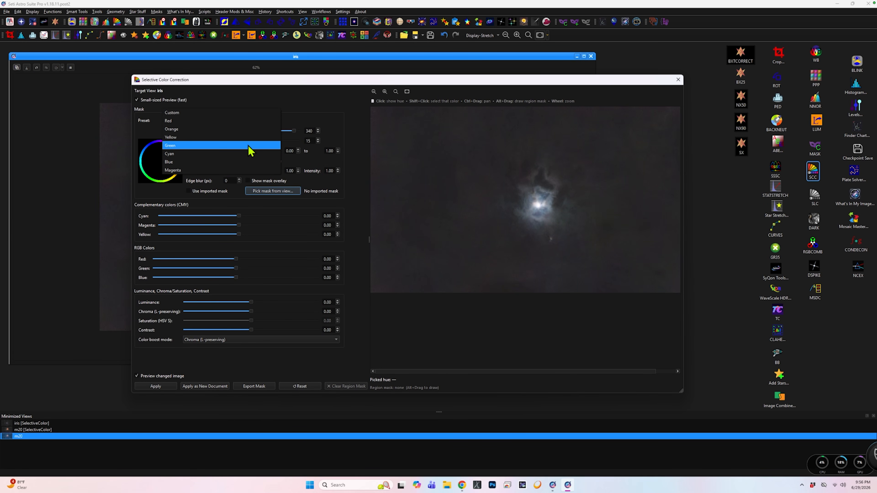
pyautogui.click(251, 145)
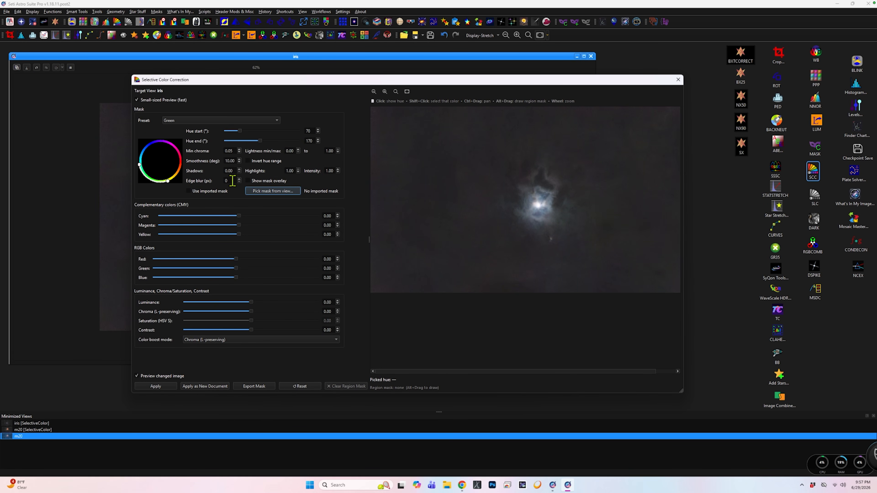
pyautogui.click(248, 181)
pyautogui.click(229, 180)
pyautogui.moveTo(234, 150); pyautogui.dragTo(210, 152)
pyautogui.click(247, 181)
pyautogui.moveTo(245, 225)
pyautogui.mouseDown()
pyautogui.moveTo(275, 231)
pyautogui.moveTo(255, 228)
pyautogui.mouseUp()
pyautogui.click(155, 386)
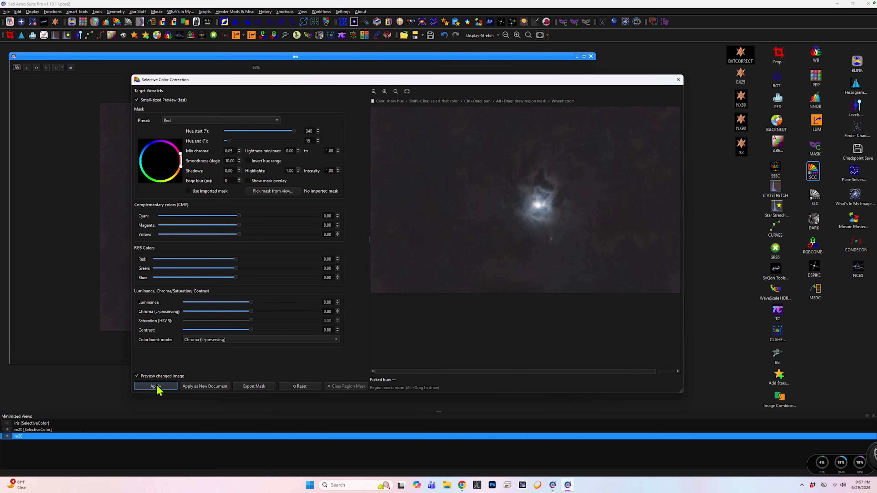
# Set up a Magenta hue mask for iris with minimum chroma 0.02 and edge blur 7 px, checking its coverage with the overlay.
pyautogui.click(276, 120)
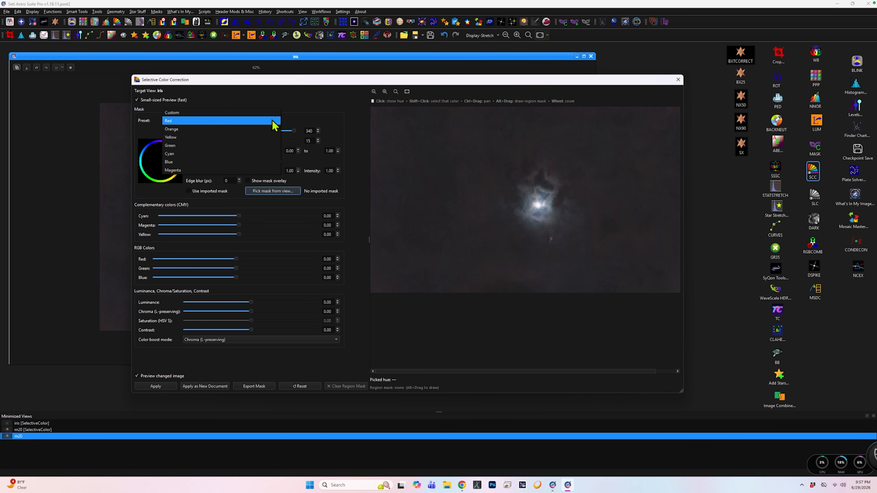
pyautogui.click(263, 145)
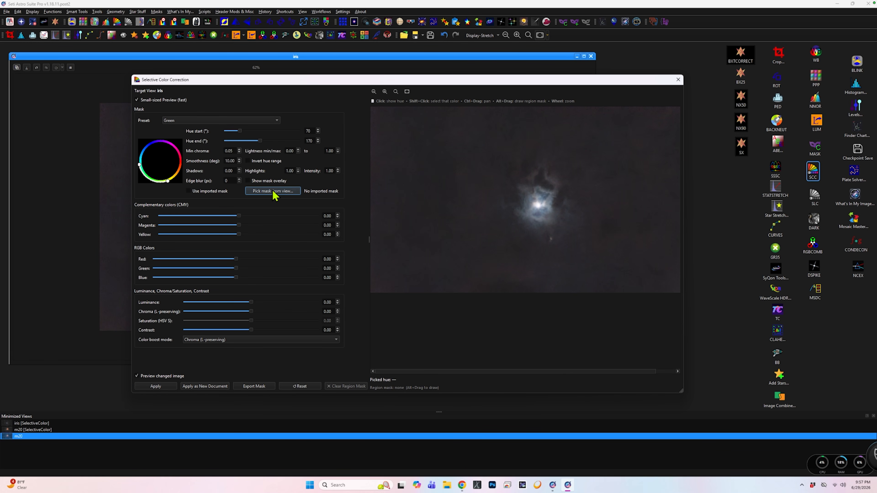
pyautogui.click(234, 150)
pyautogui.press('Tab')
pyautogui.click(248, 181)
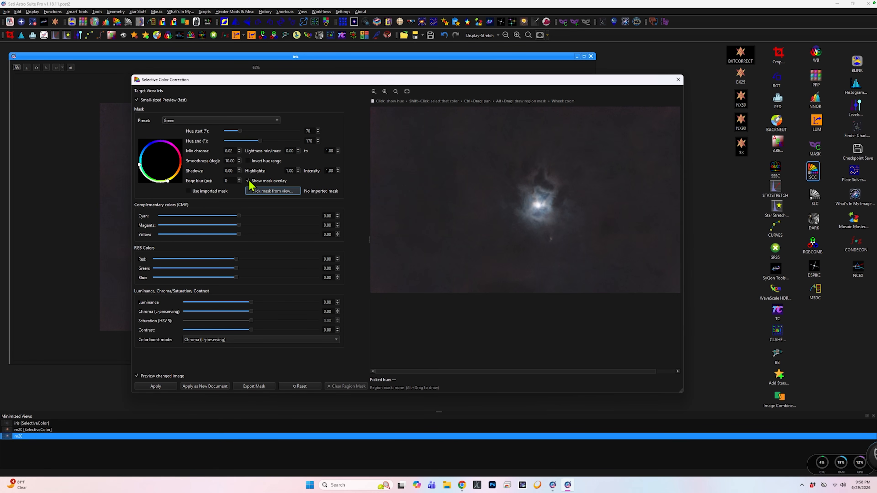
pyautogui.click(276, 121)
pyautogui.click(258, 145)
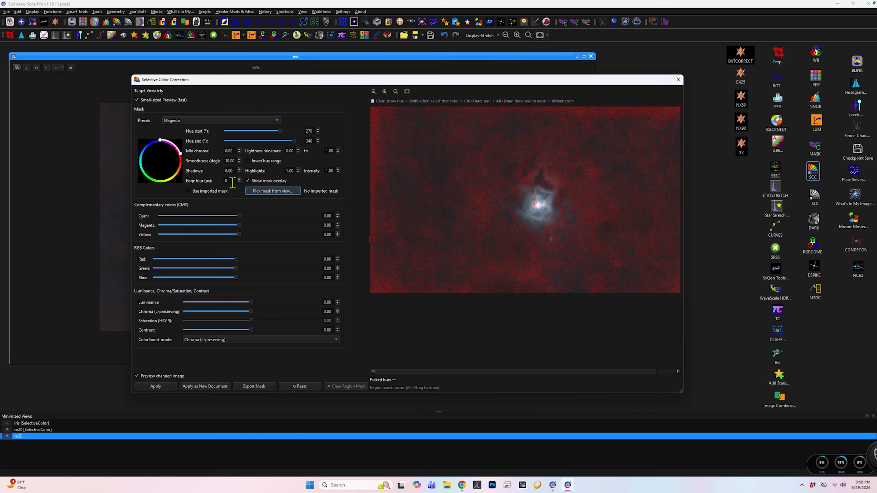
pyautogui.moveTo(232, 181); pyautogui.dragTo(218, 182)
pyautogui.press('Tab')
pyautogui.click(247, 180)
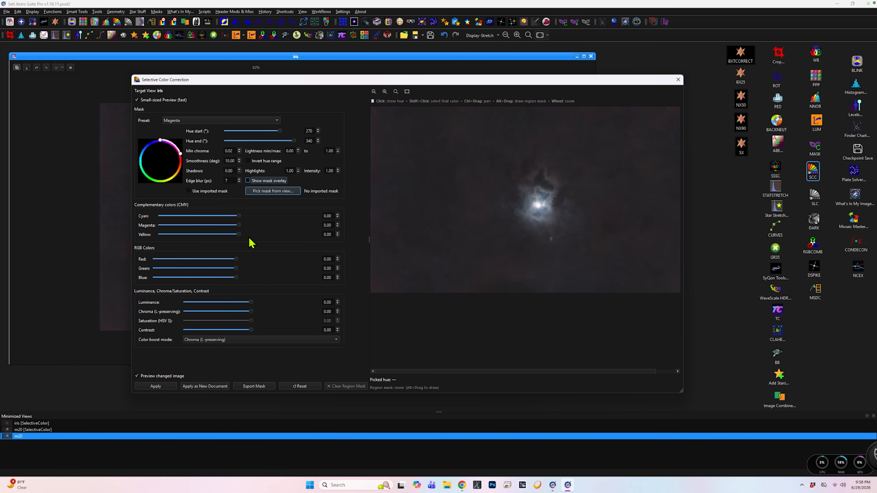
# Try Green at 0.07 for the masked magenta hues, settle on 0.03, apply the correction to iris, and close the tool.
pyautogui.doubleClick(328, 268)
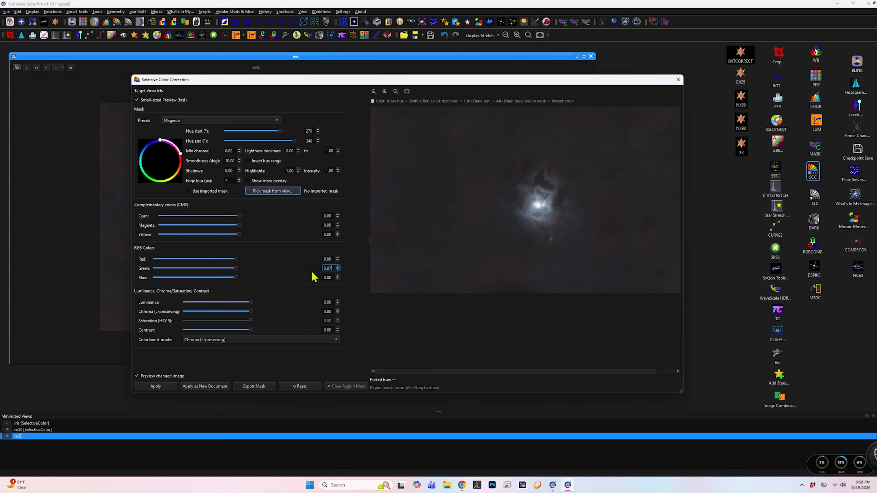
pyautogui.press('Tab')
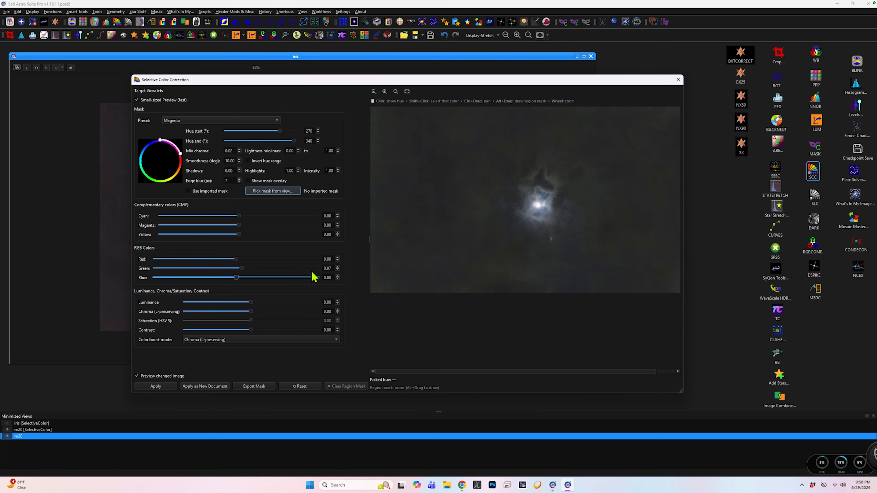
pyautogui.doubleClick(328, 268)
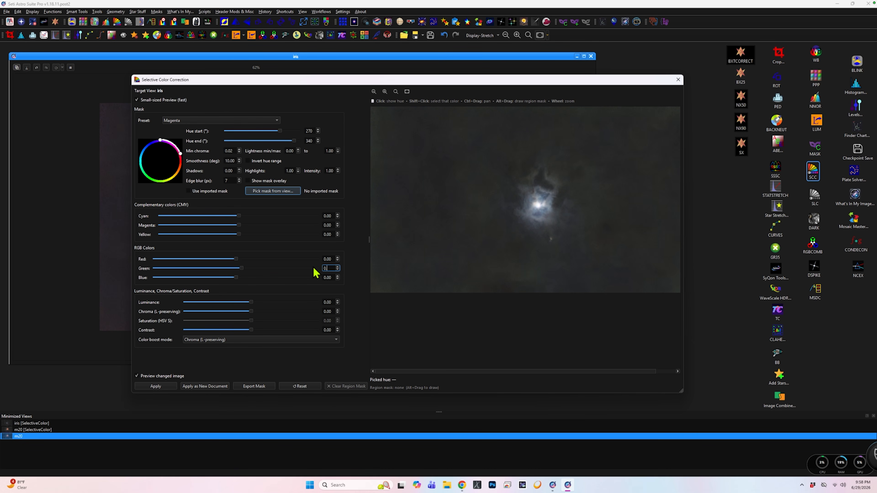
pyautogui.write('0.03')
pyautogui.press('Tab')
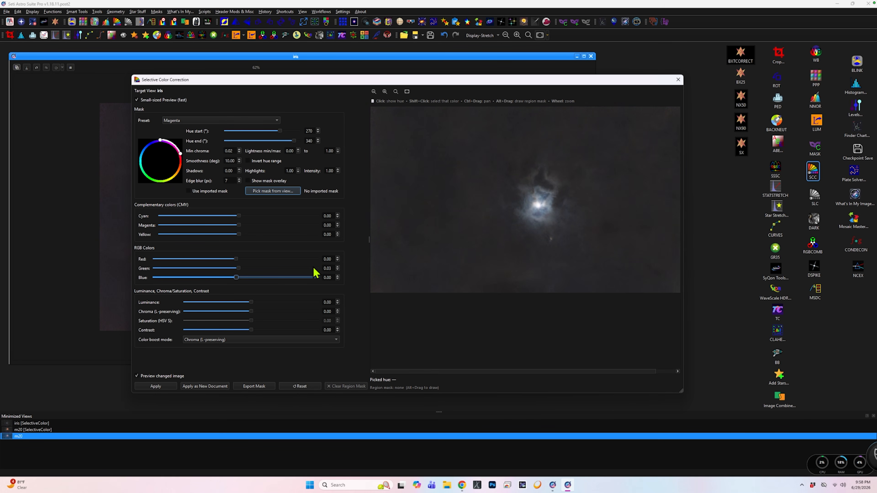
pyautogui.click(163, 388)
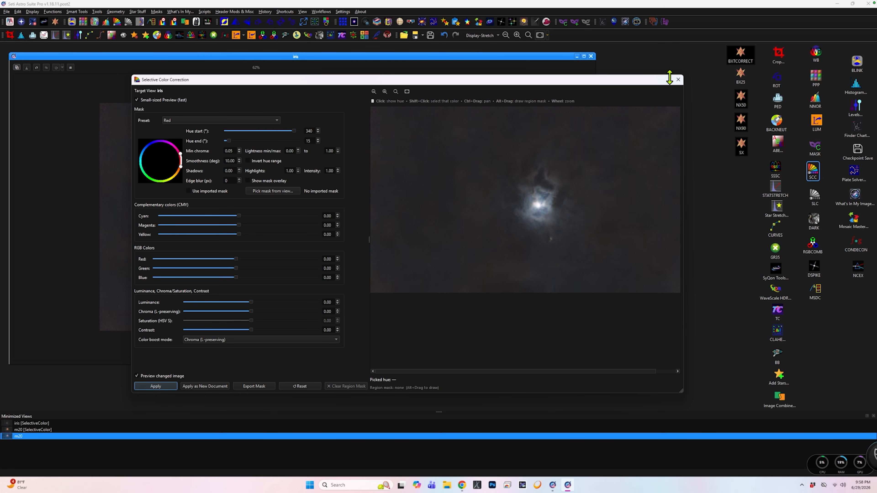
pyautogui.click(678, 80)
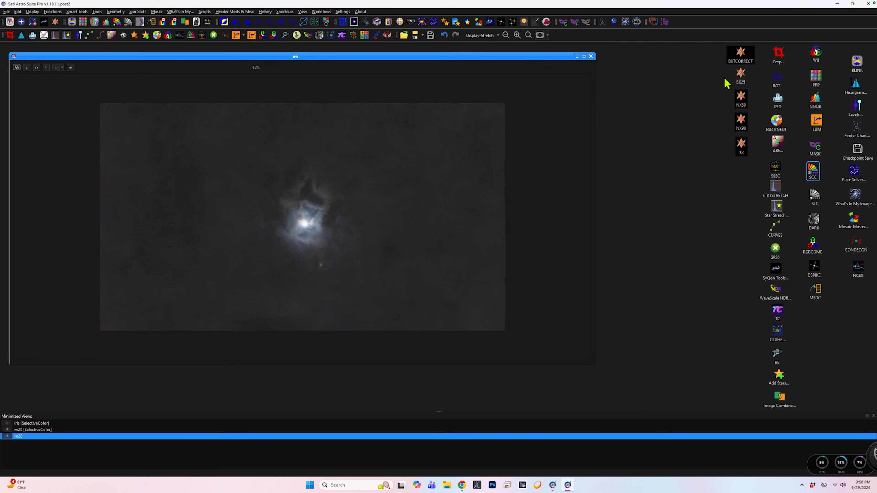
# Flatten iris's background with Automatic (Dynamic) Background Extraction, using polynomial degree 0, RBF refinement and Subtract correction.
pyautogui.doubleClick(780, 146)
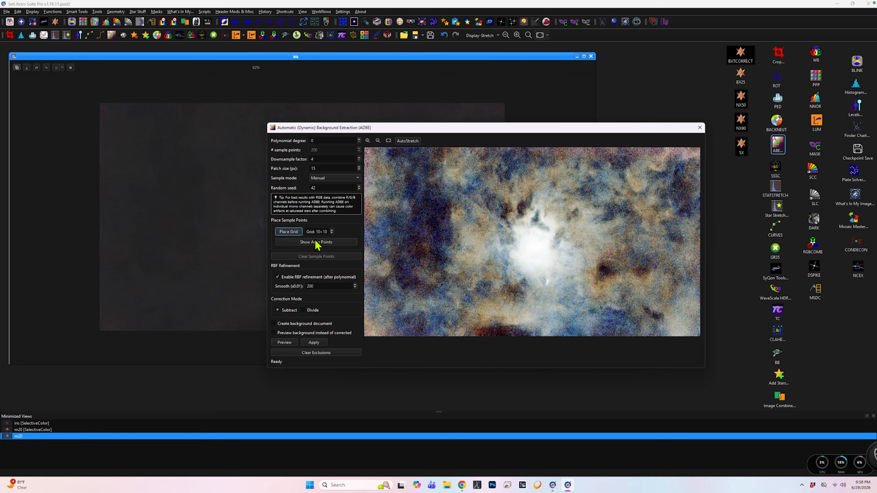
pyautogui.click(313, 344)
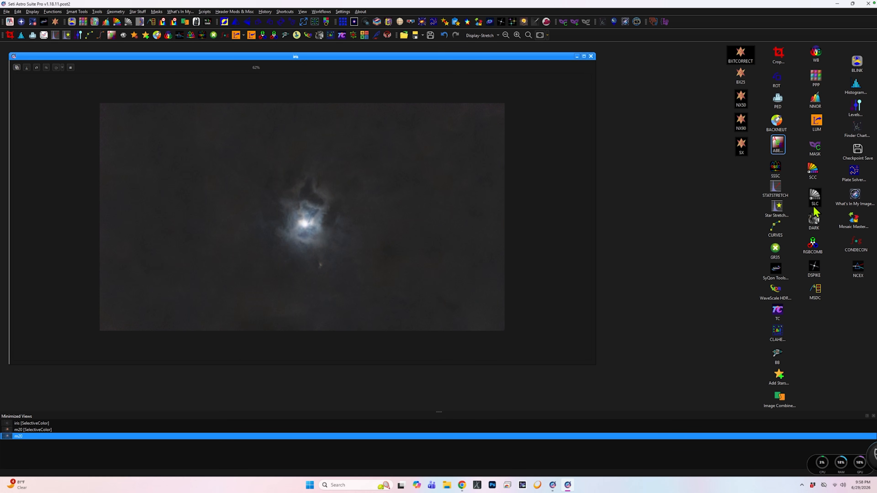
# Set up a Selective Luminance Correction shadow mask for iris with luminance high 0.102 and edge blur 7 px, checking its coverage with the overlay.
pyautogui.doubleClick(813, 200)
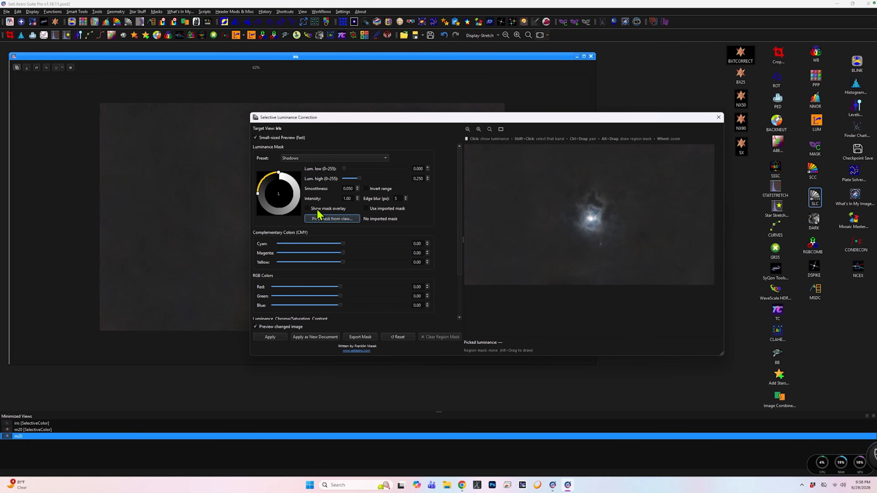
pyautogui.click(310, 209)
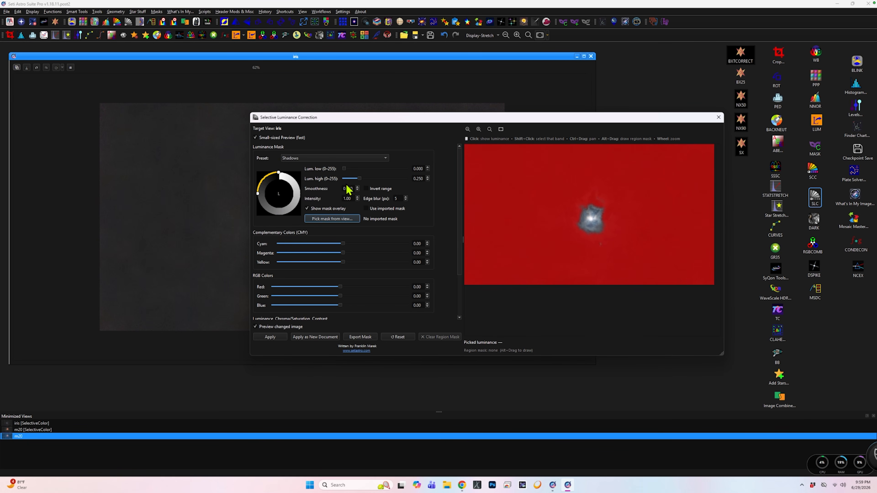
pyautogui.moveTo(359, 179); pyautogui.dragTo(349, 179)
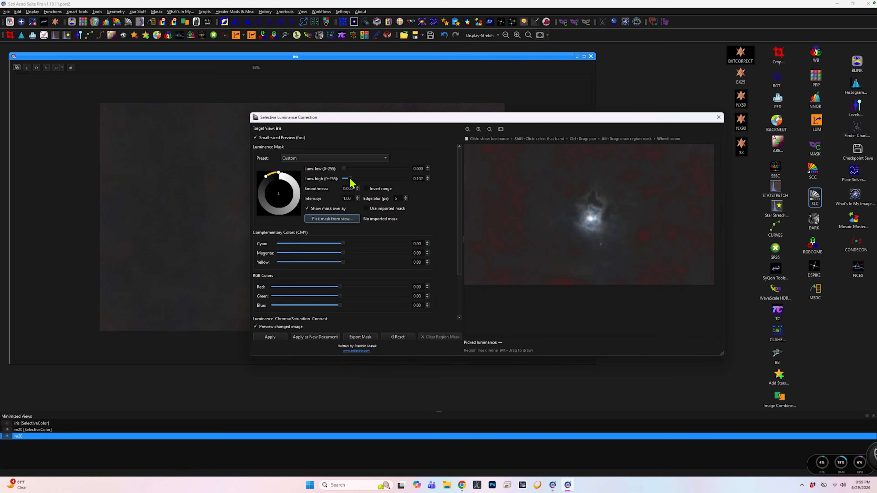
pyautogui.click(428, 177)
pyautogui.doubleClick(399, 198)
pyautogui.press('Tab')
pyautogui.click(307, 208)
# Darken the masked shadows of iris with Luminance at -0.39 and apply the correction.
pyautogui.moveTo(459, 231); pyautogui.dragTo(461, 284)
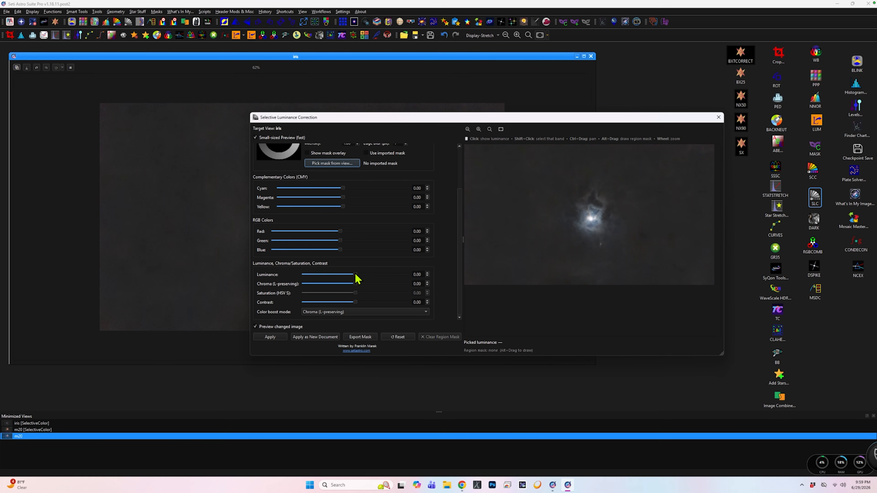
pyautogui.moveTo(354, 274); pyautogui.dragTo(335, 279)
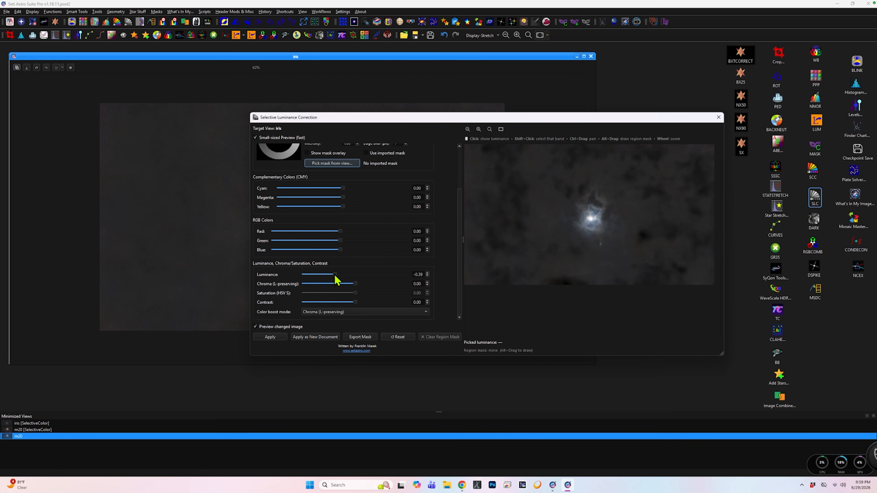
pyautogui.click(273, 338)
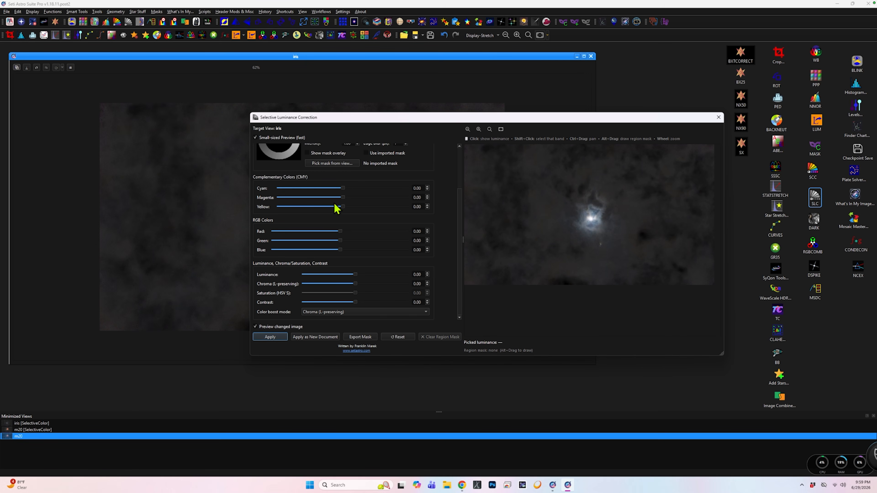
# Invert the luminance mask range so it targets iris's brighter areas, checking its coverage with the mask overlay.
pyautogui.scroll(3, 431, 205)
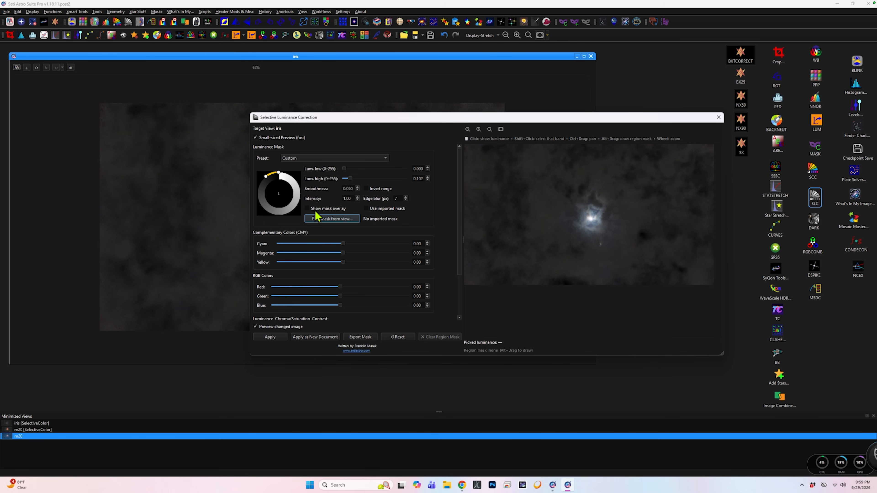
pyautogui.click(308, 209)
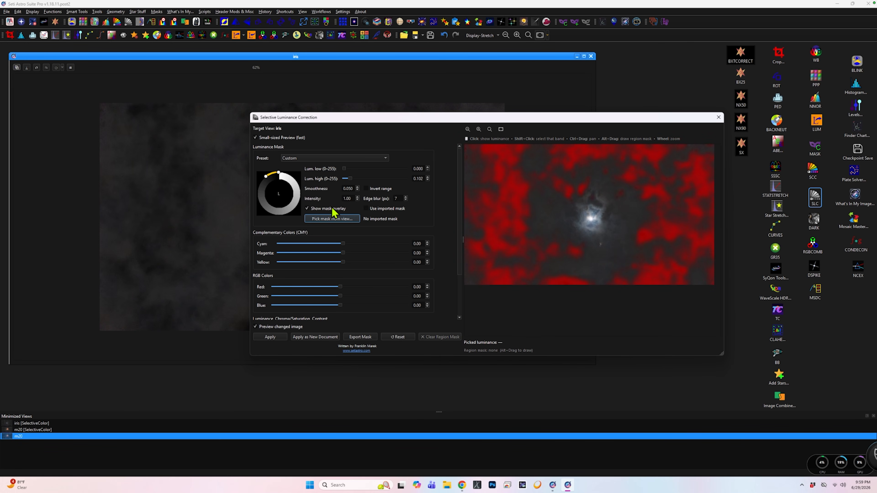
pyautogui.click(366, 189)
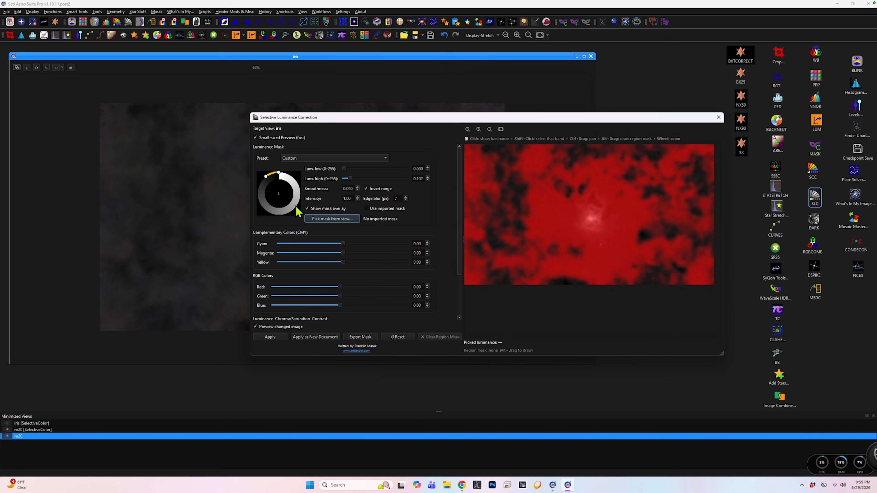
pyautogui.click(307, 210)
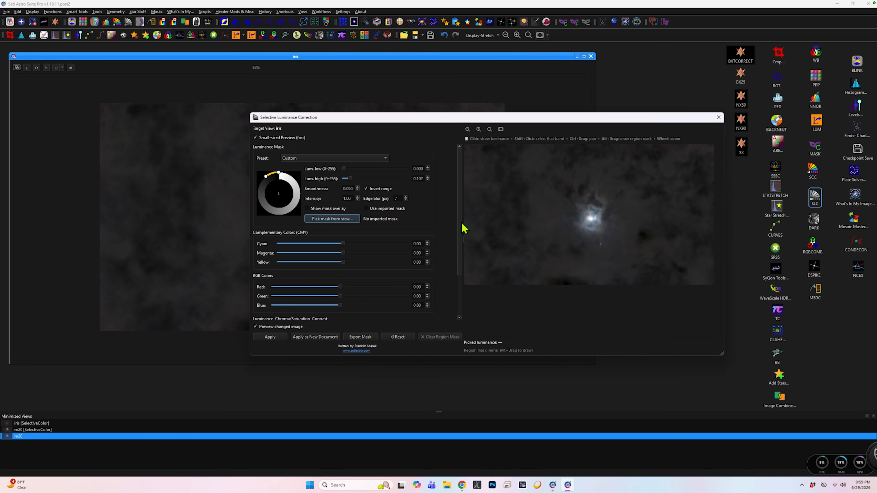
pyautogui.scroll(-3, 462, 242)
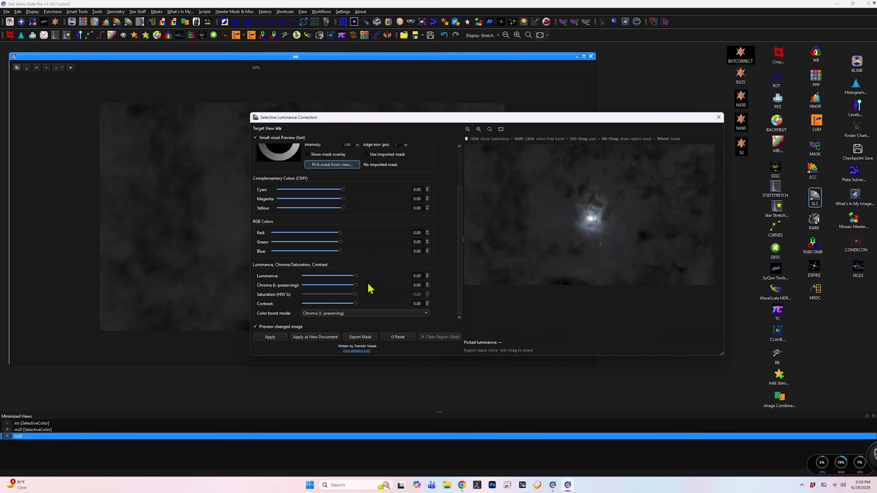
# Switch the color boost mode to Saturation (HSV S), set Saturation to 0.66 for the masked bright areas, and apply it.
pyautogui.click(386, 313)
pyautogui.click(383, 325)
pyautogui.moveTo(355, 295); pyautogui.dragTo(389, 298)
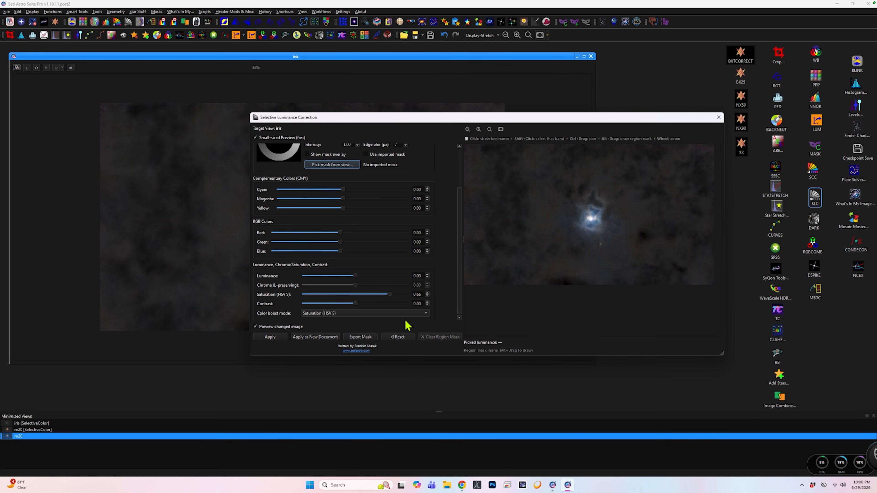
pyautogui.click(282, 340)
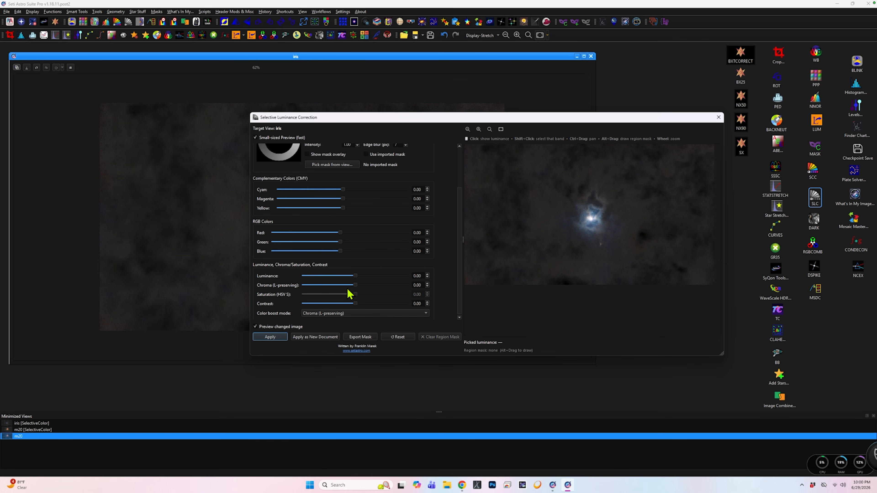
# Raise Chroma (L-preserving) to 0.52 for the masked bright areas, lower it slightly, apply the correction to iris, and close the tool.
pyautogui.moveTo(356, 285); pyautogui.dragTo(384, 287)
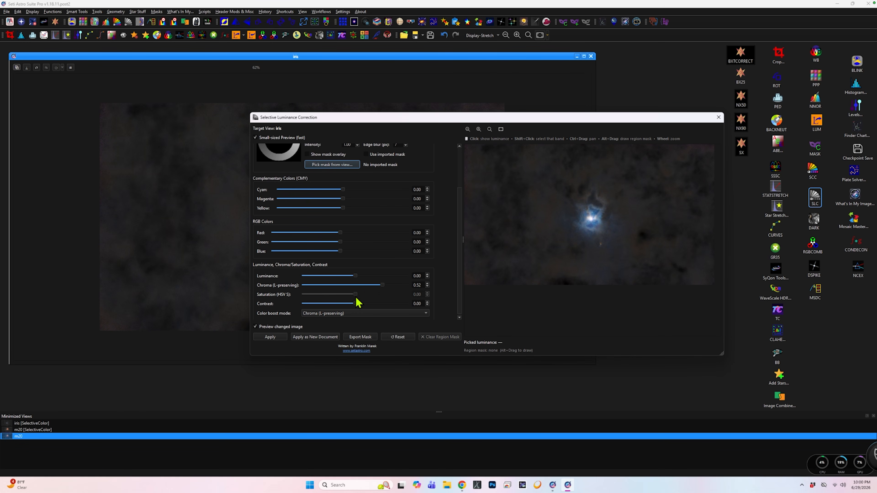
pyautogui.moveTo(382, 285); pyautogui.dragTo(377, 285)
pyautogui.click(273, 337)
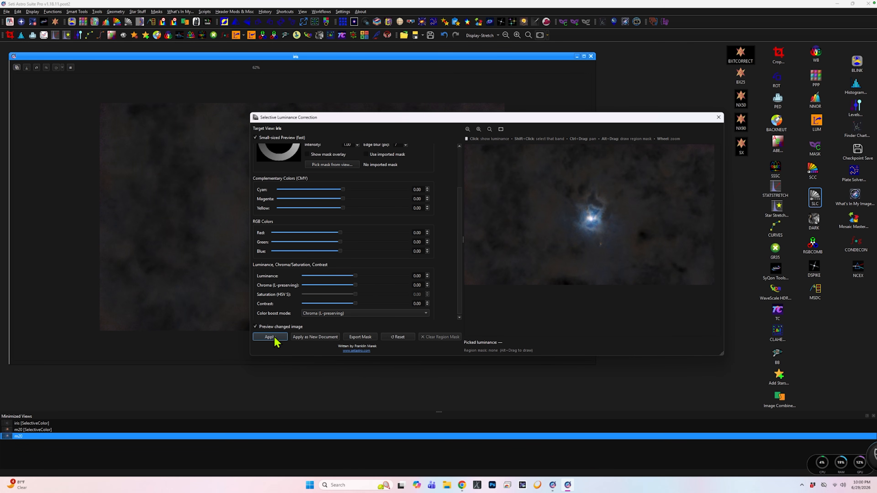
pyautogui.click(718, 118)
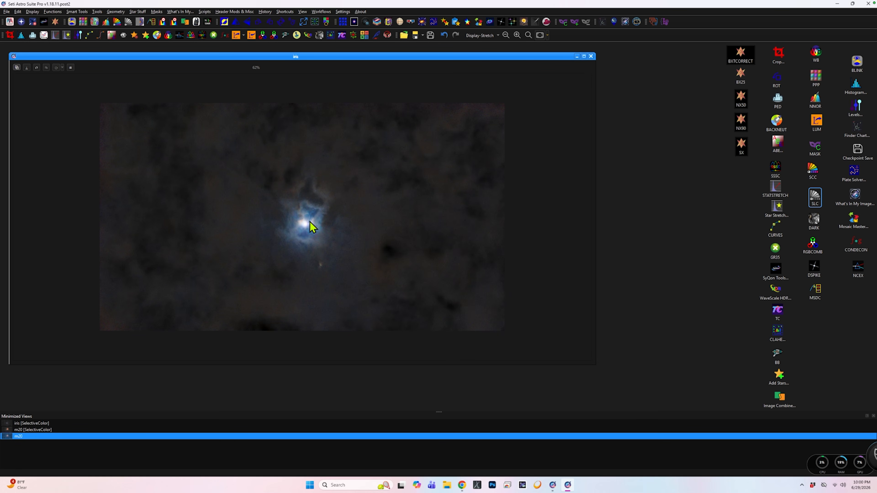
# Run the NX90 preset on iris, sharpen it with SyQon Parallax at strength 0.30, and close the tool.
pyautogui.doubleClick(740, 123)
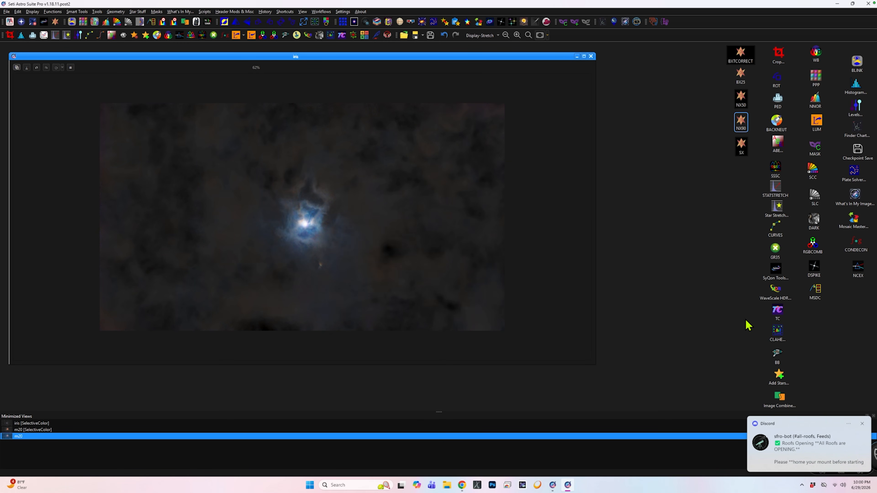
pyautogui.doubleClick(774, 276)
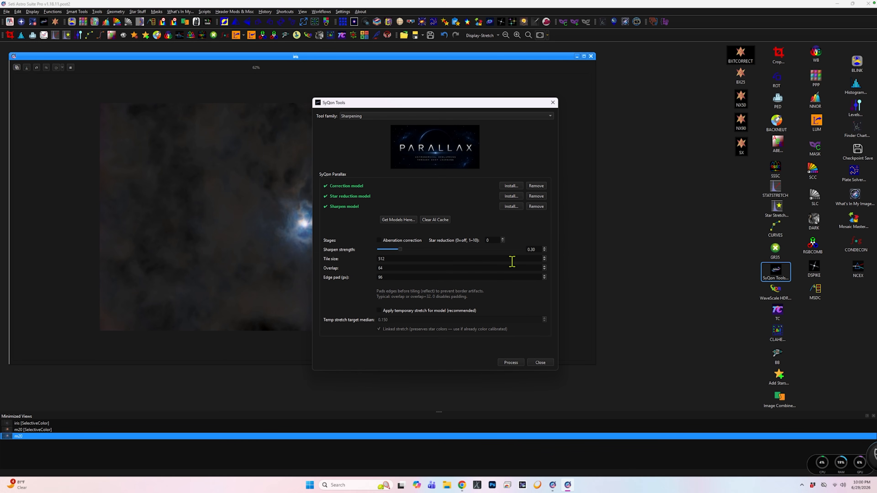
pyautogui.click(521, 364)
pyautogui.click(553, 102)
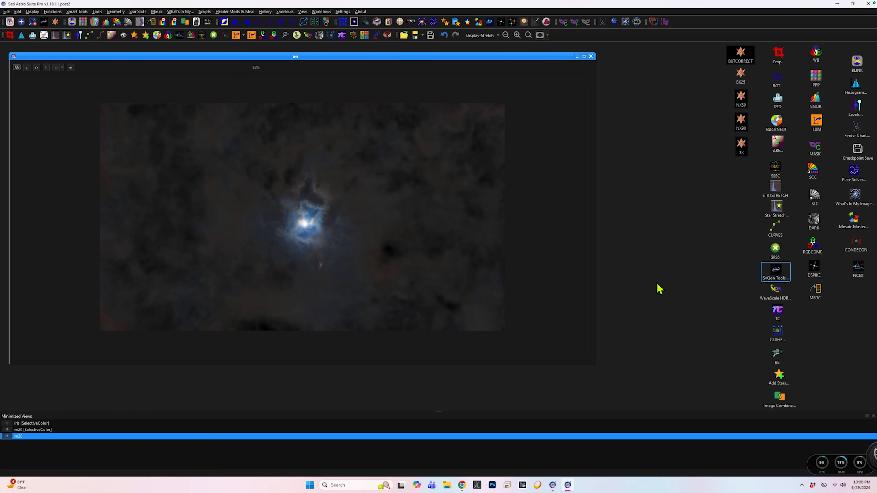
# Switch to Chrome to examine the AstroBin reference images of the Iris and Trifid nebulae, and return to Seti Astro Suite Pro.
pyautogui.click(462, 485)
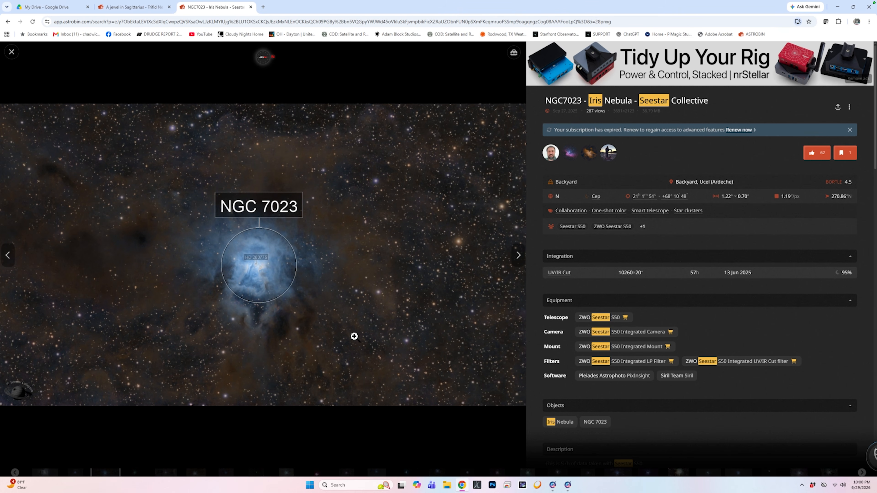
pyautogui.click(126, 8)
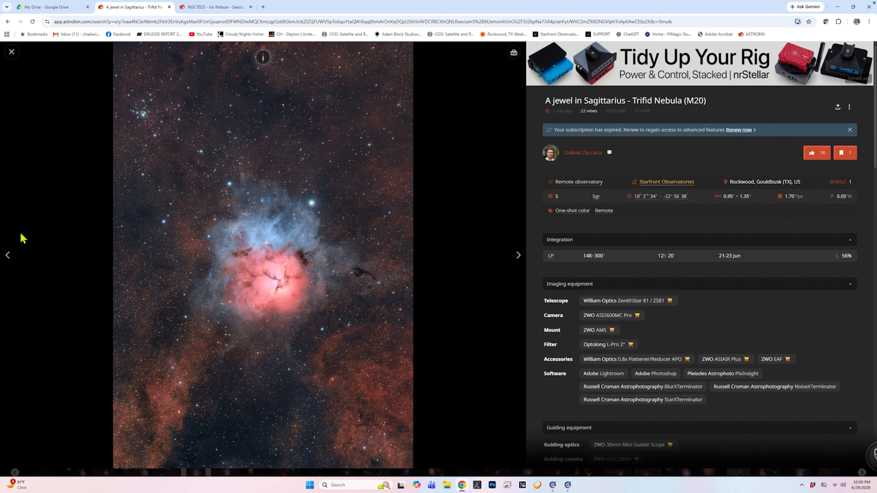
pyautogui.click(568, 485)
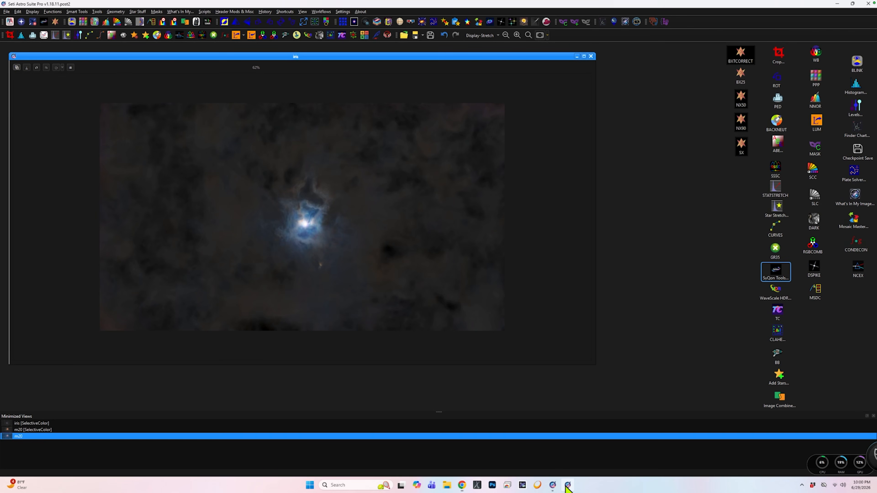
# Restore the minimized m20 [SelectiveColor] view, examine its nebula and background, and bring iris back to the front.
pyautogui.doubleClick(65, 430)
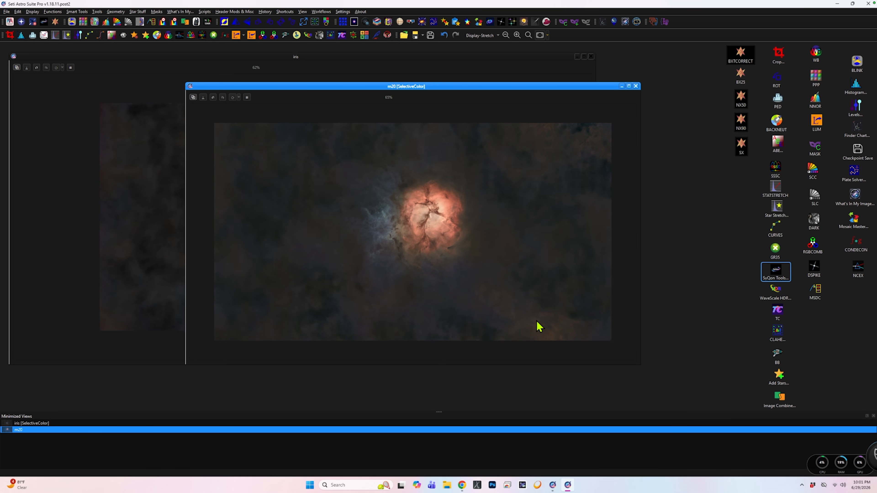
pyautogui.scroll(1, 554, 329)
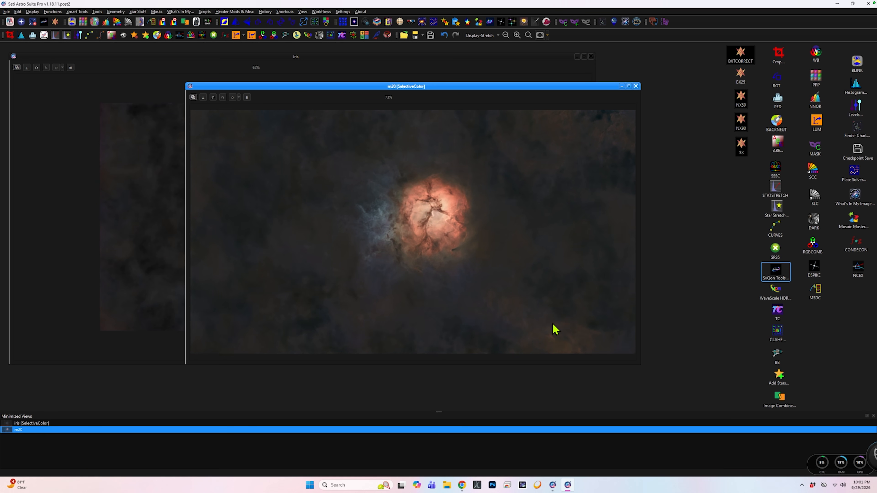
pyautogui.scroll(-1, 554, 333)
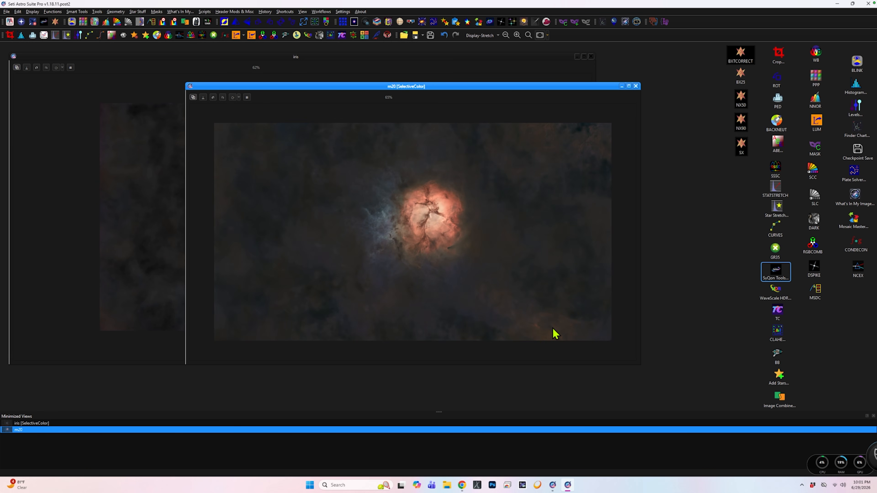
pyautogui.click(124, 192)
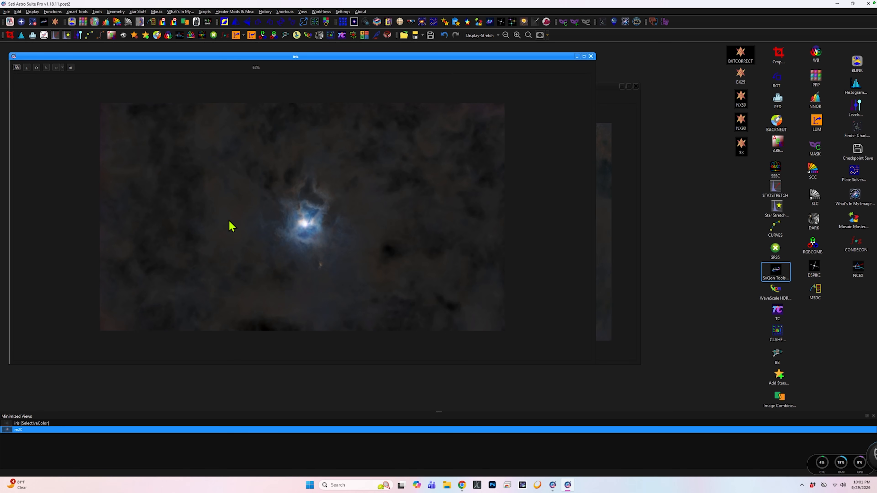